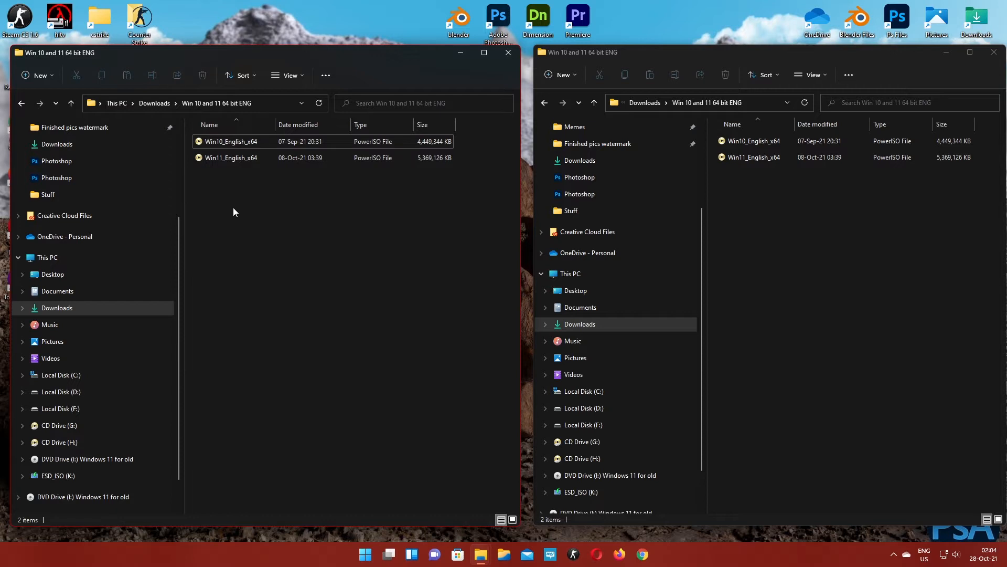
Step: Mount the Win10_English_x64 image to virtual drive G: with PowerISO
click(200, 143)
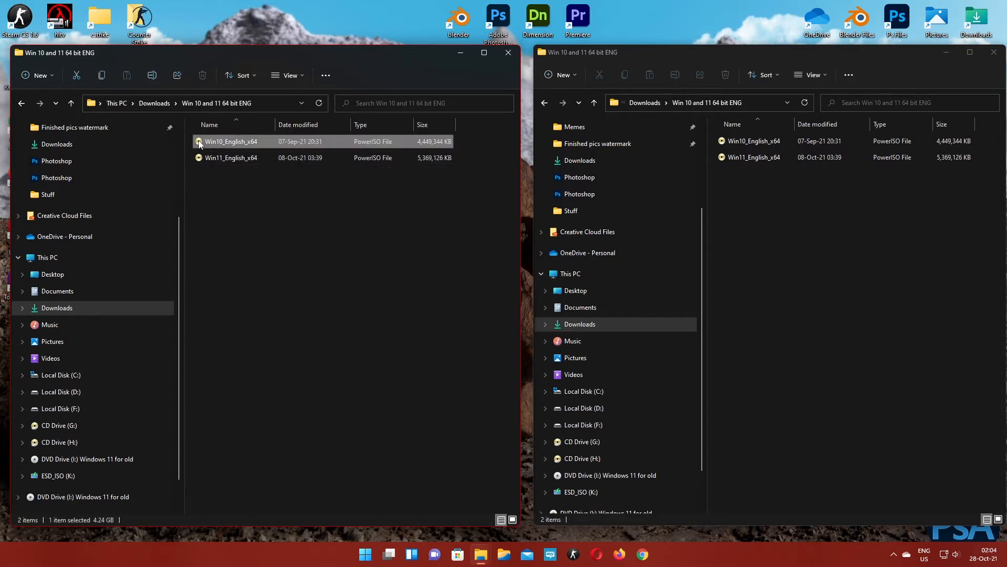
right_click(200, 143)
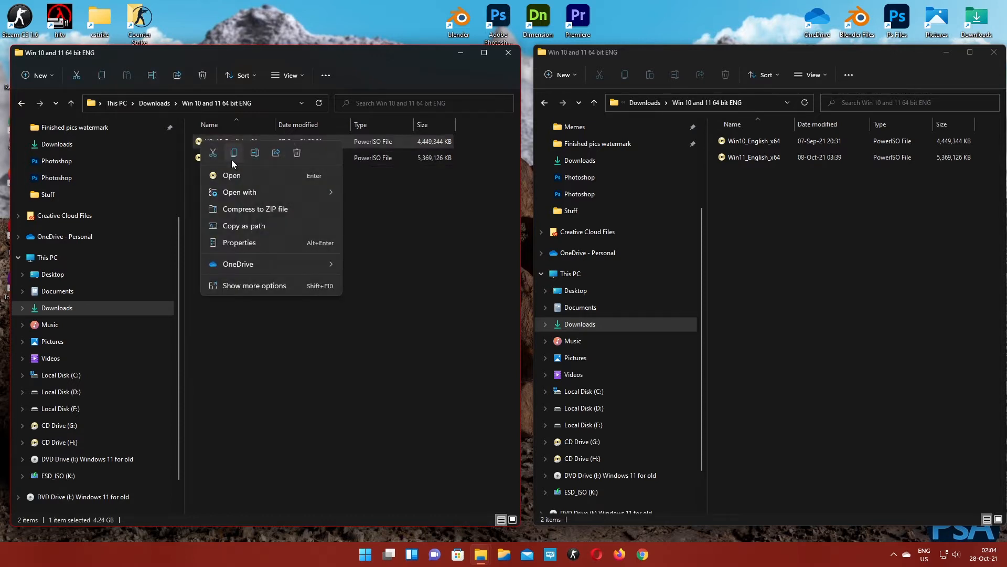
click(274, 287)
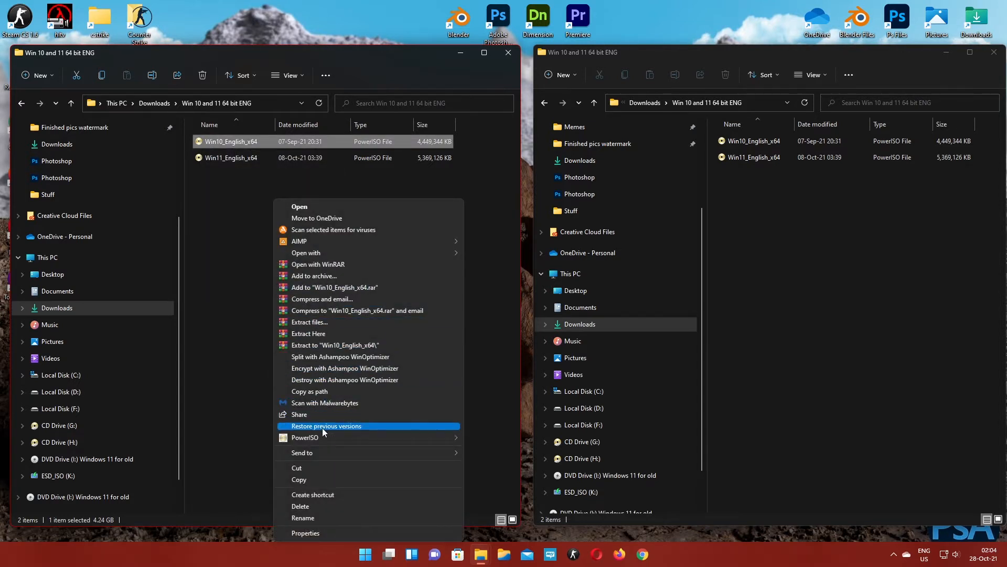
mouse_move(323, 437)
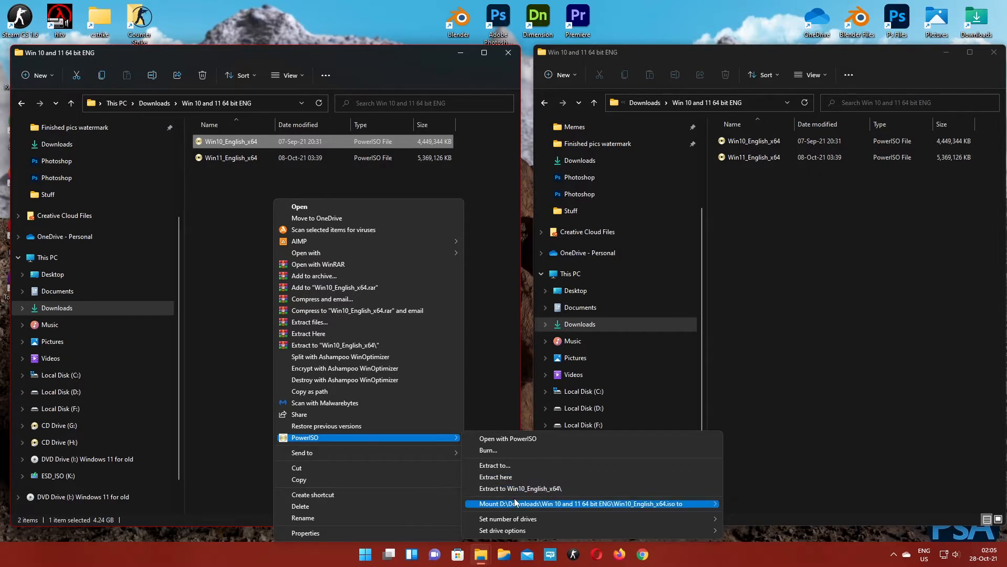
mouse_move(515, 503)
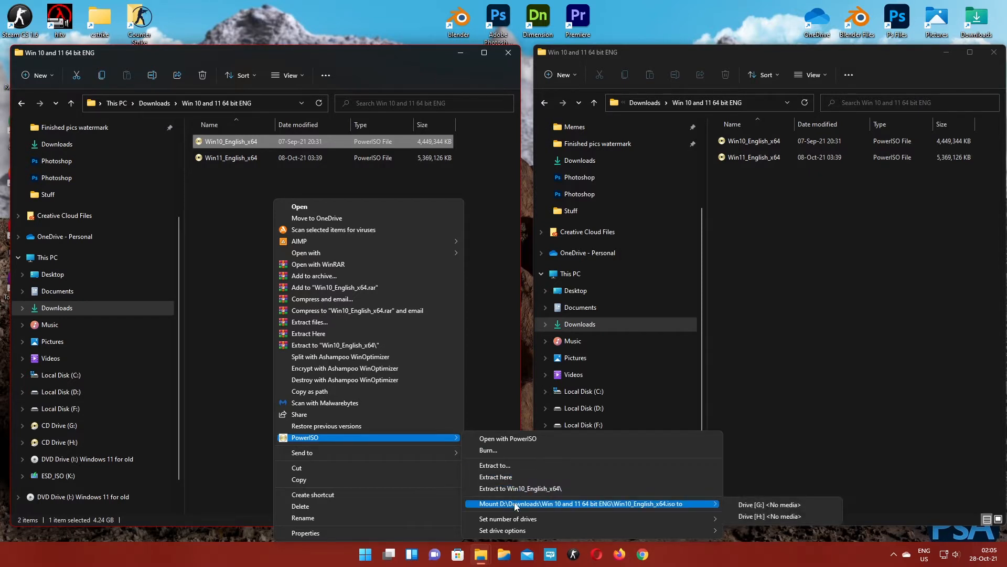
click(770, 505)
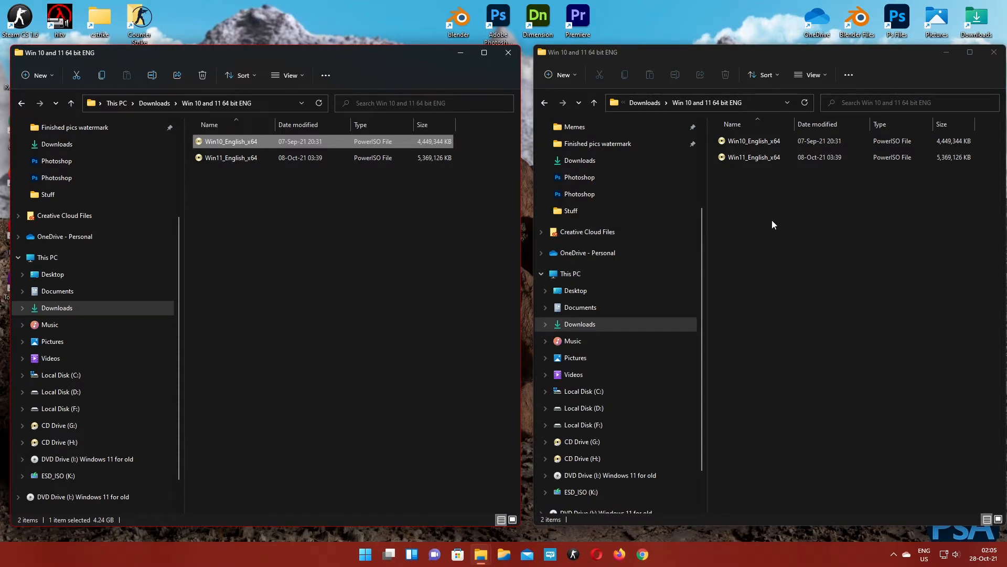
Step: Create a folder named "win 11 for old pc" alongside the two Windows ISO files
click(771, 203)
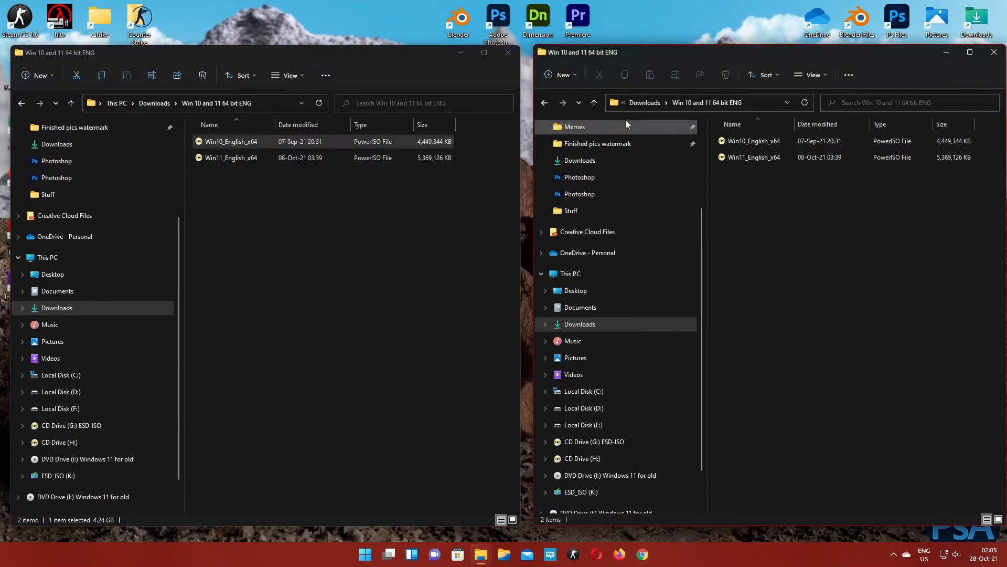
click(558, 75)
click(571, 98)
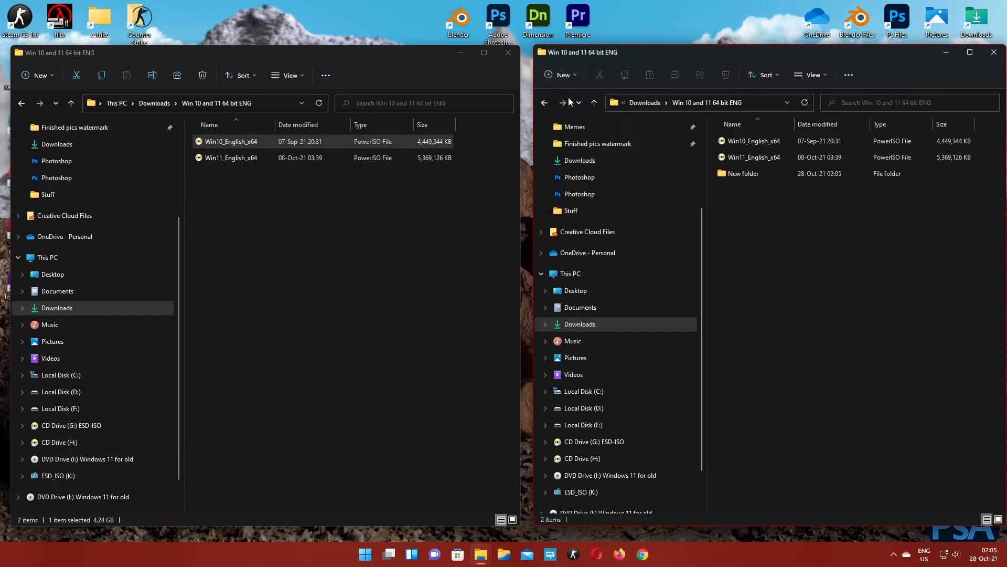
text(wi)
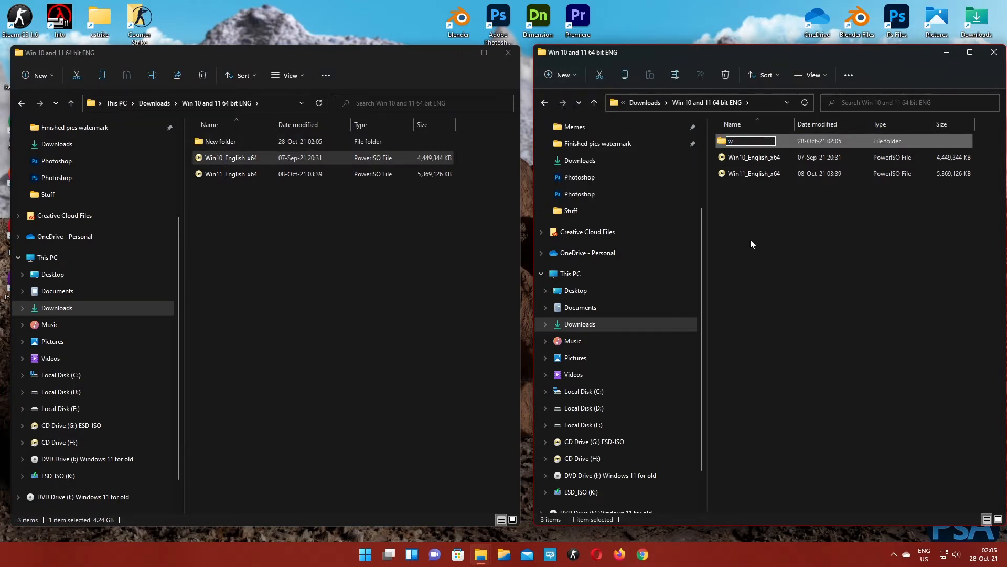
text(n 11 for old ps)
key(BackSpace)
text(c)
key(Return)
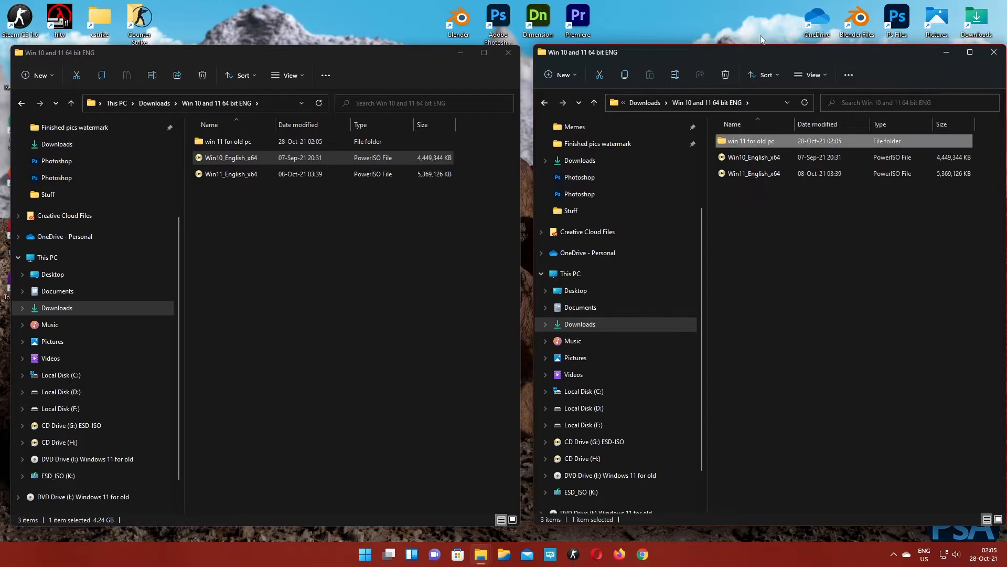
Step: Copy all files and folders from the mounted ESD-ISO drive G: into the "win 11 for old pc" folder
double_click(722, 141)
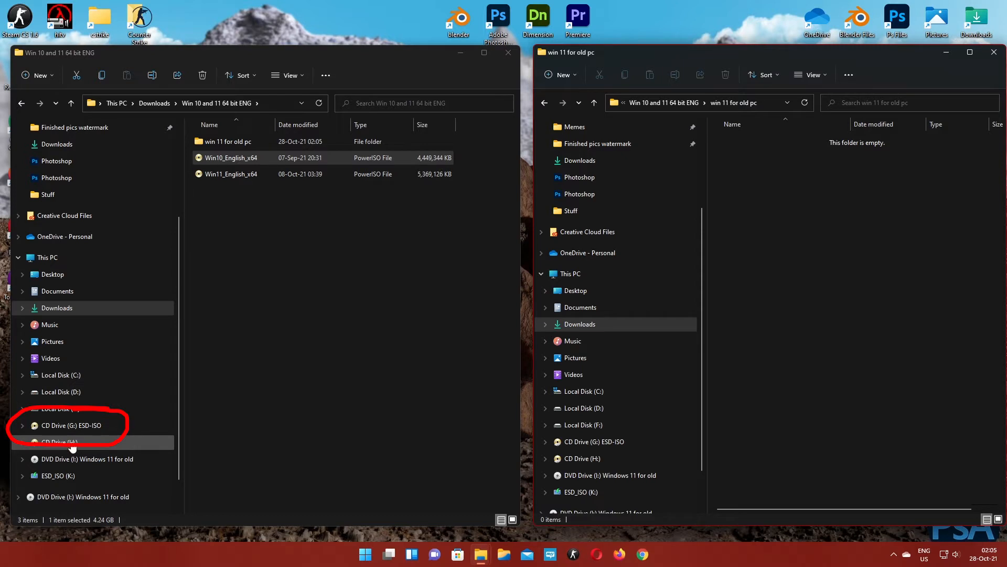
click(54, 426)
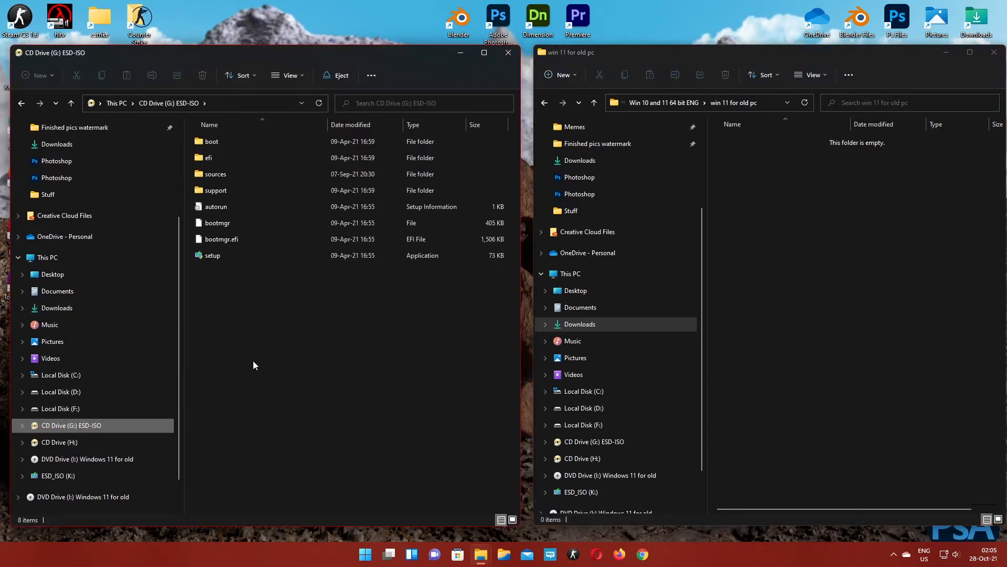
drag(204, 293, 237, 143)
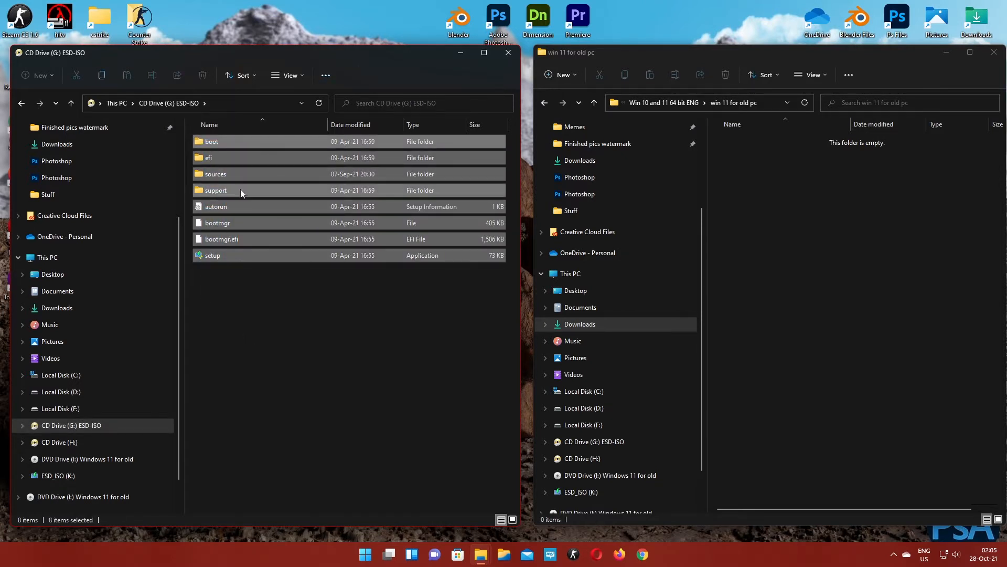
drag(200, 178, 823, 192)
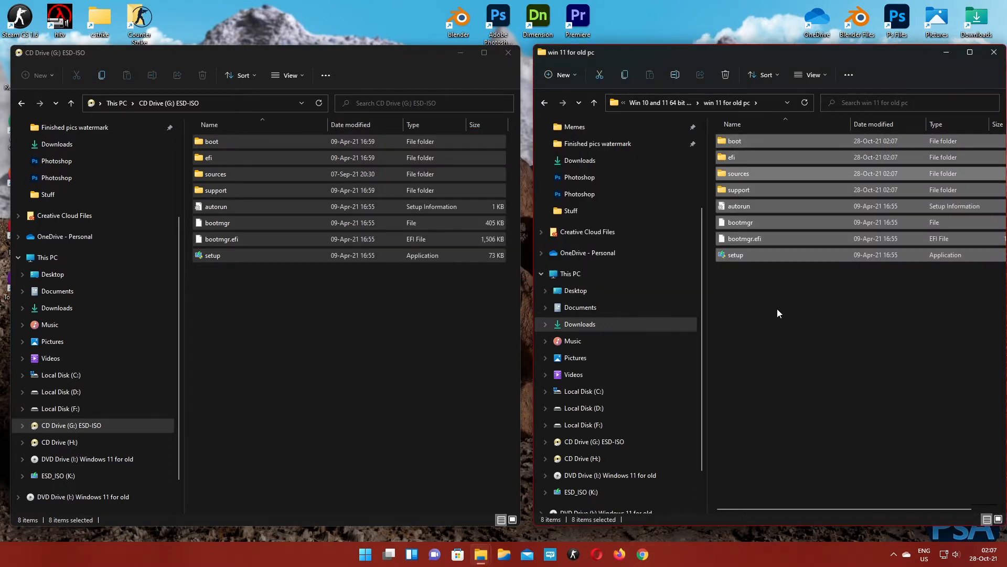
click(778, 310)
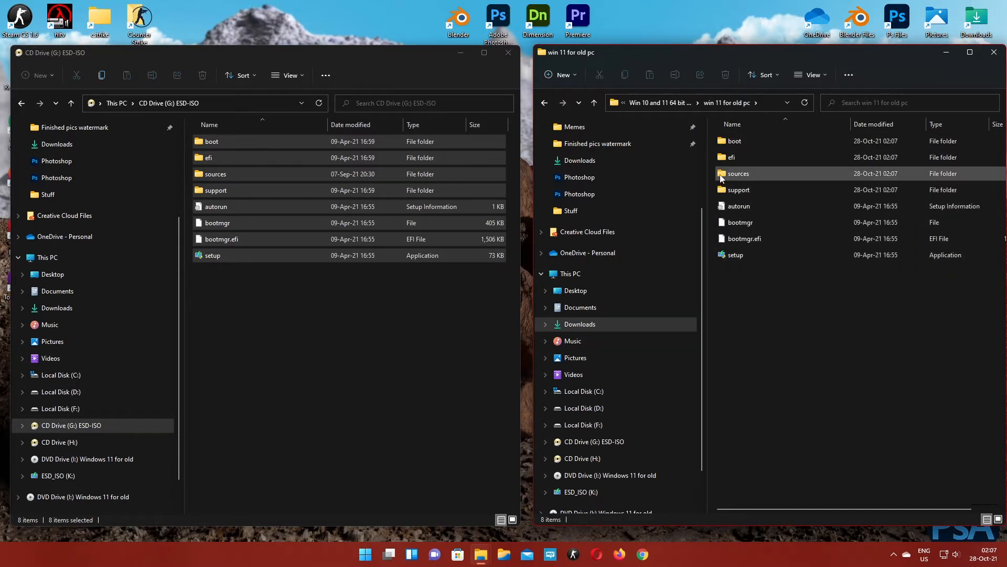
Step: Sort the copied sources folder by size, largest first, and delete install.esd from it
double_click(737, 173)
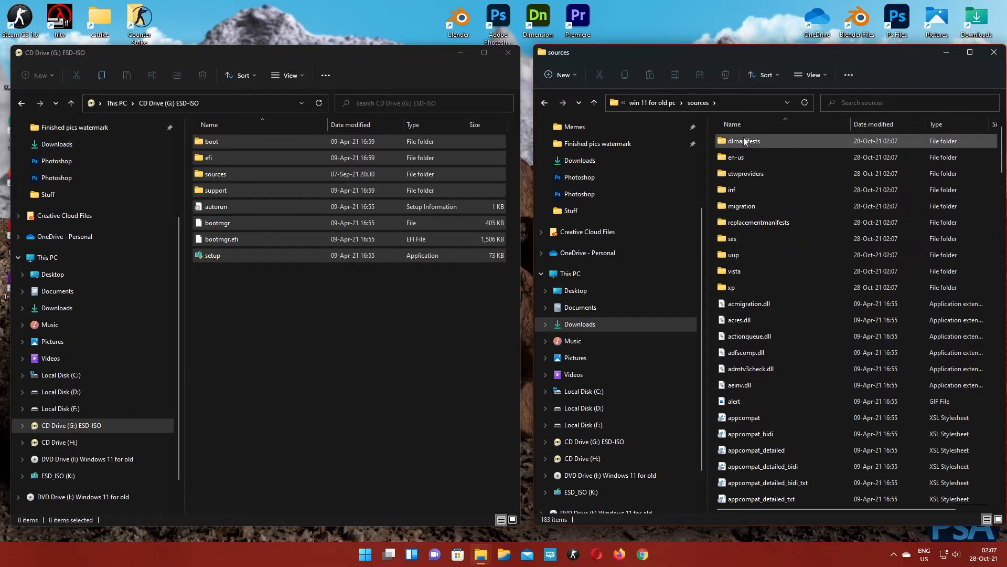
drag(705, 125, 639, 126)
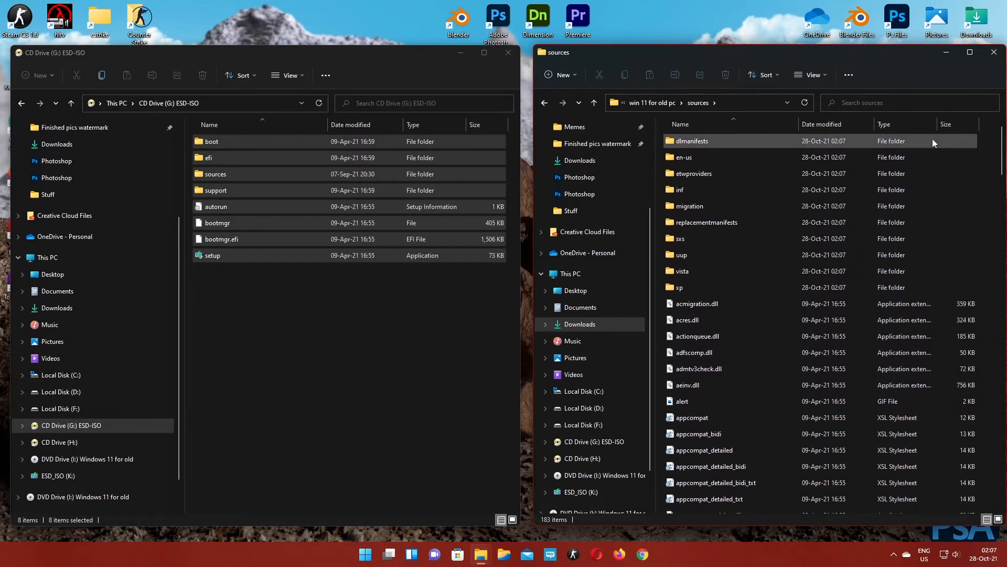
click(956, 127)
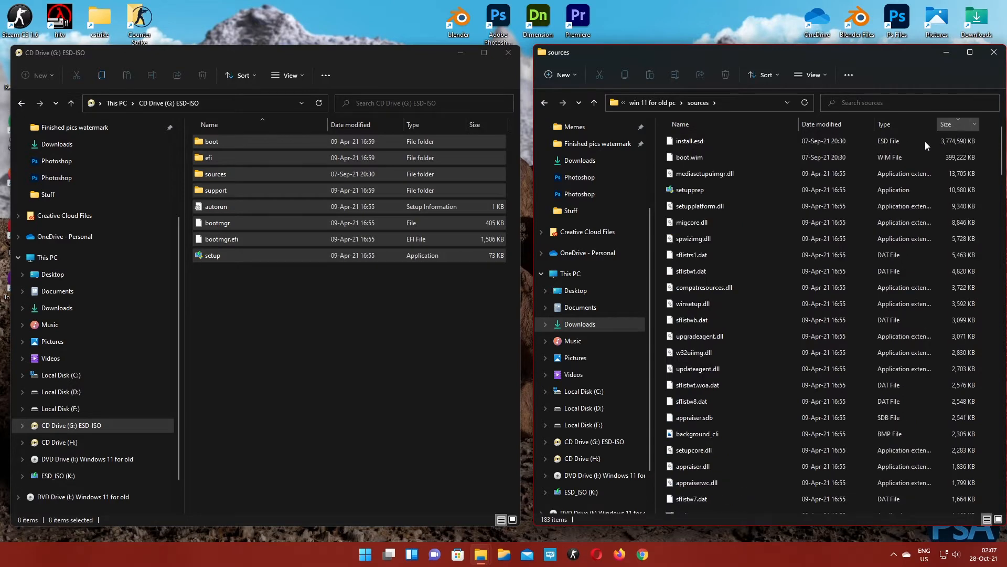
click(680, 143)
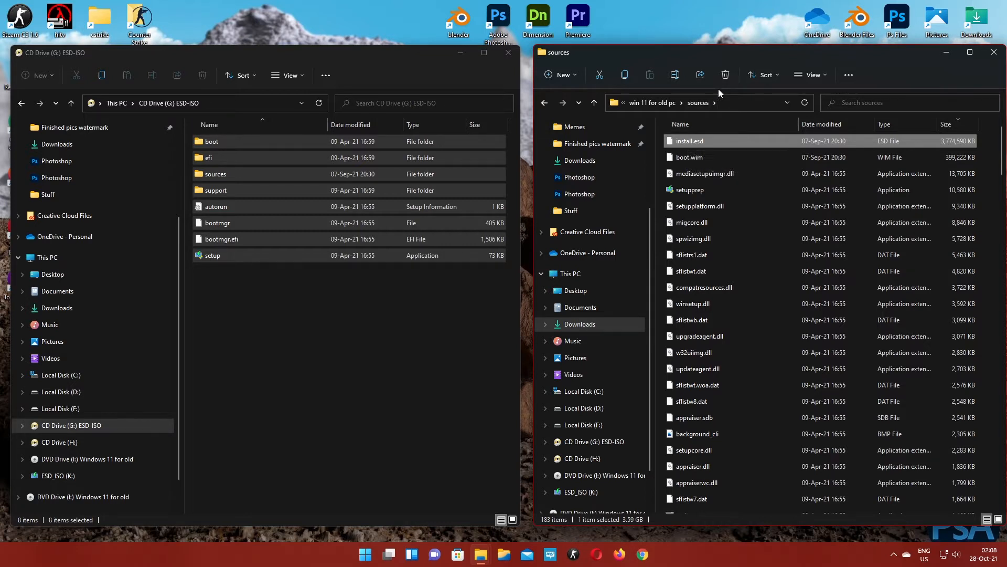
click(727, 76)
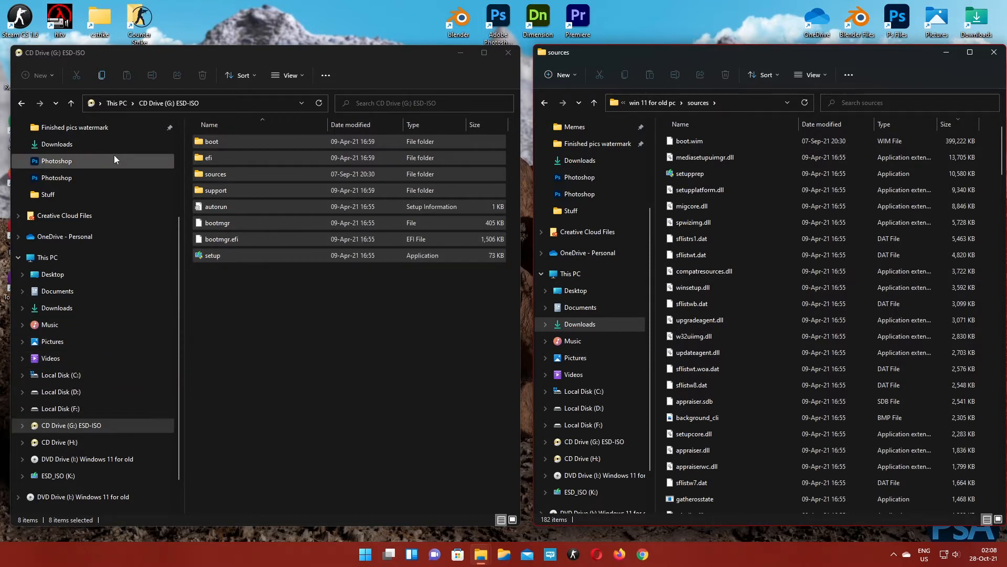
Step: Return to the folder with the ISO files and unmount all virtual drives with PowerISO
click(21, 104)
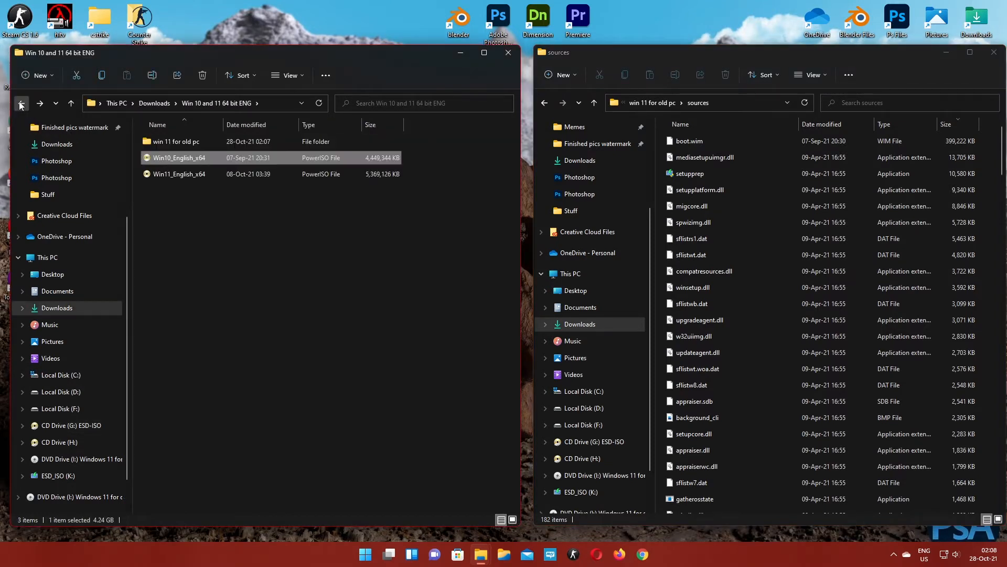
click(155, 410)
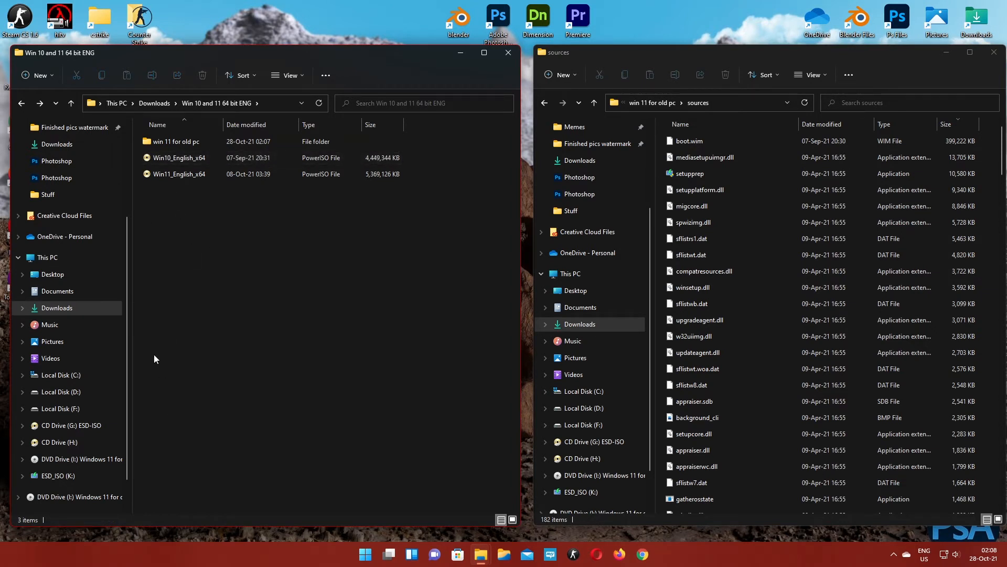
right_click(65, 425)
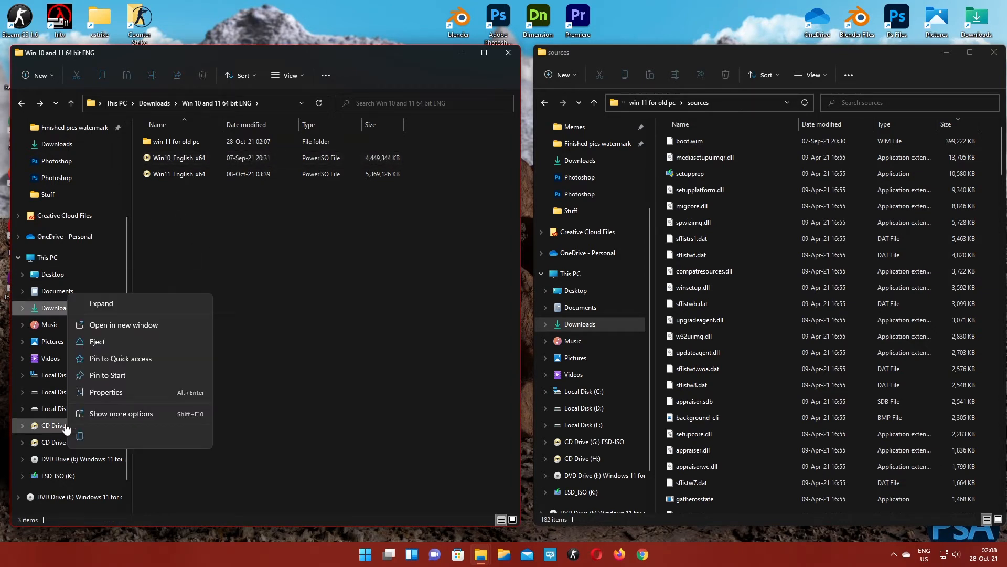
click(141, 414)
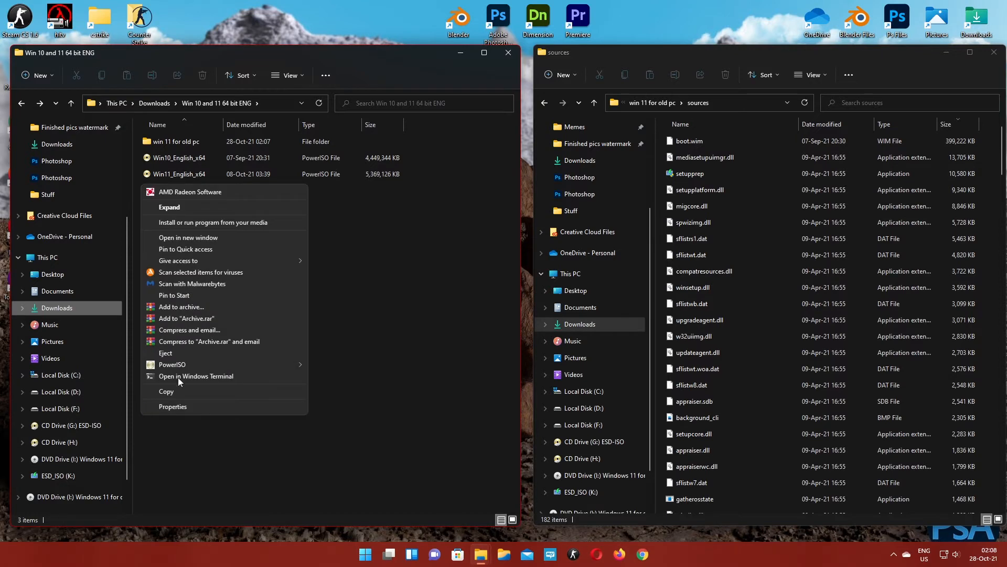
mouse_move(240, 360)
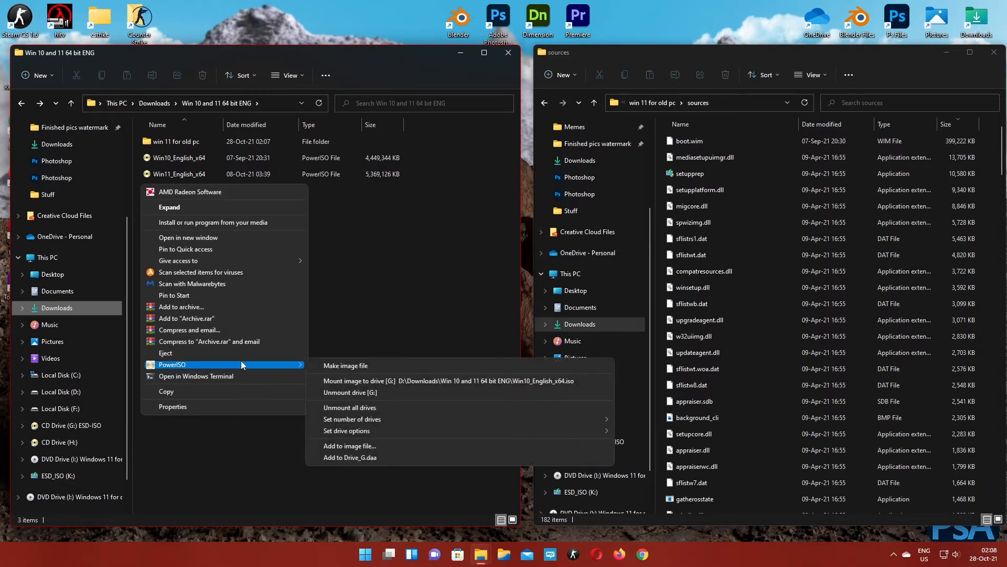
click(350, 407)
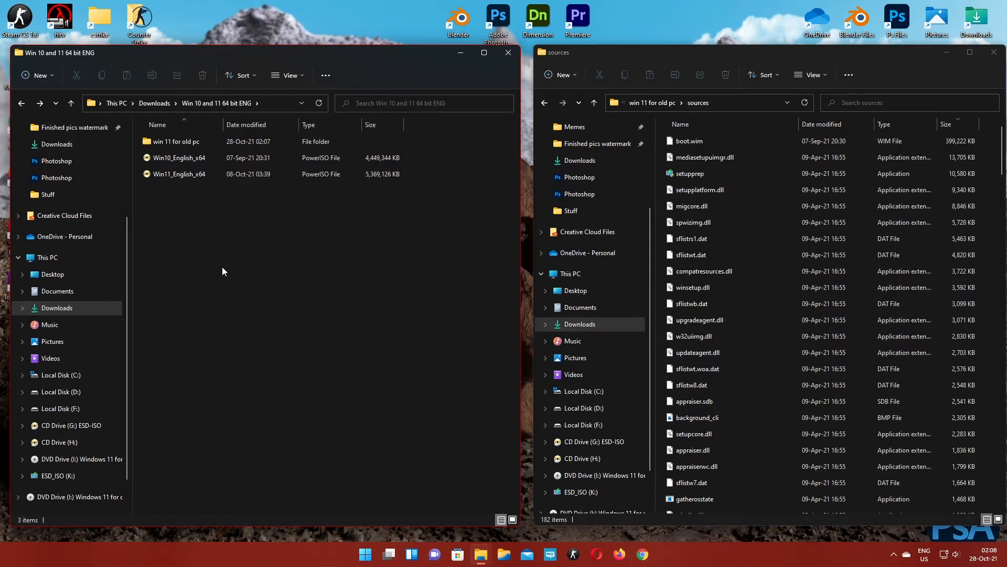
Step: Mount the Win11_English_x64 image to virtual drive G: with PowerISO
right_click(161, 176)
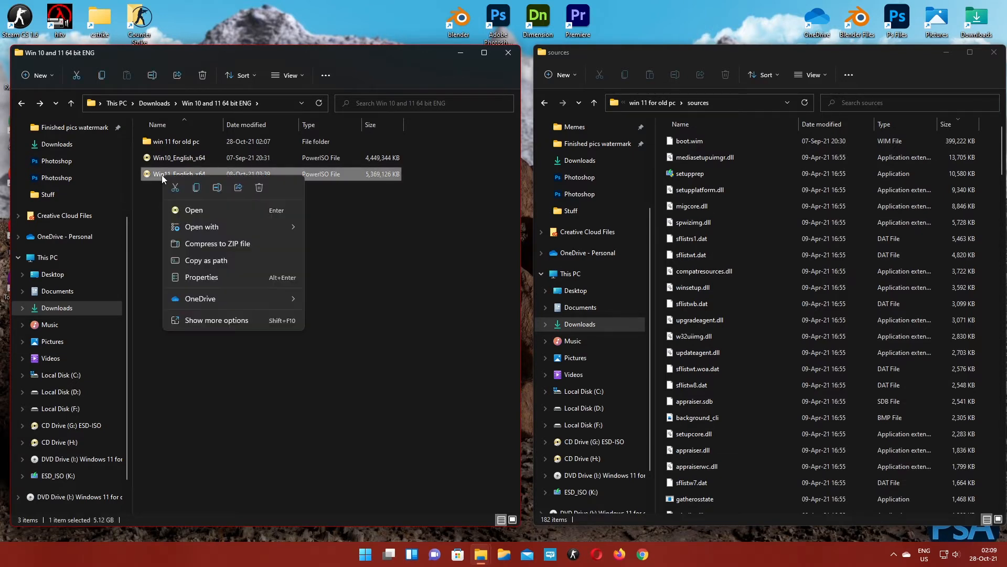
click(222, 320)
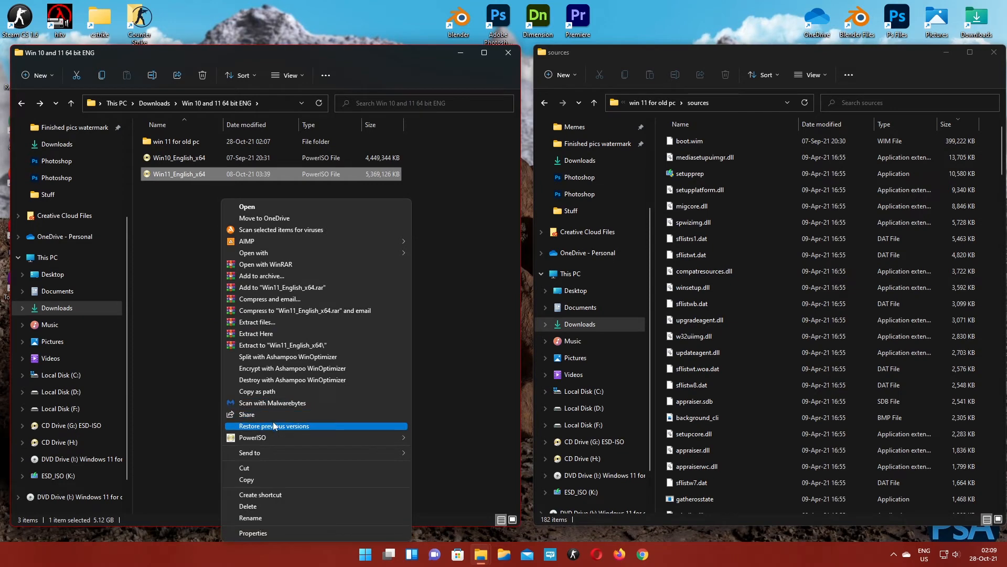
mouse_move(348, 437)
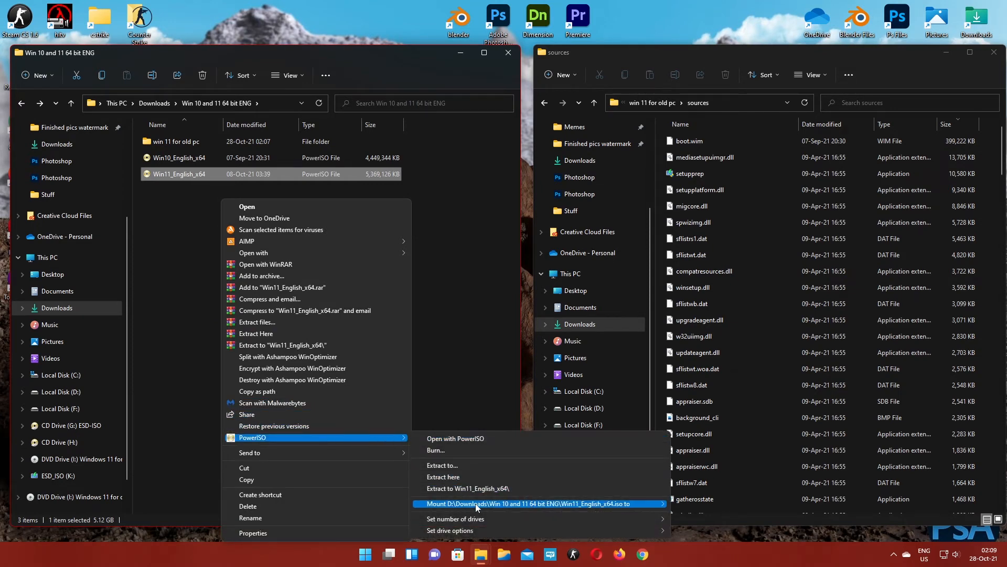
mouse_move(598, 504)
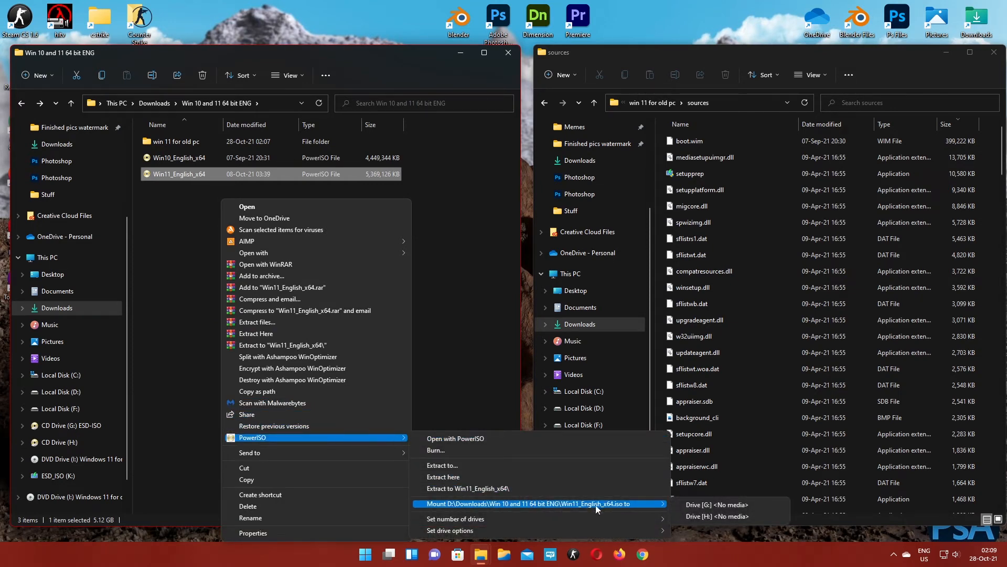
click(708, 504)
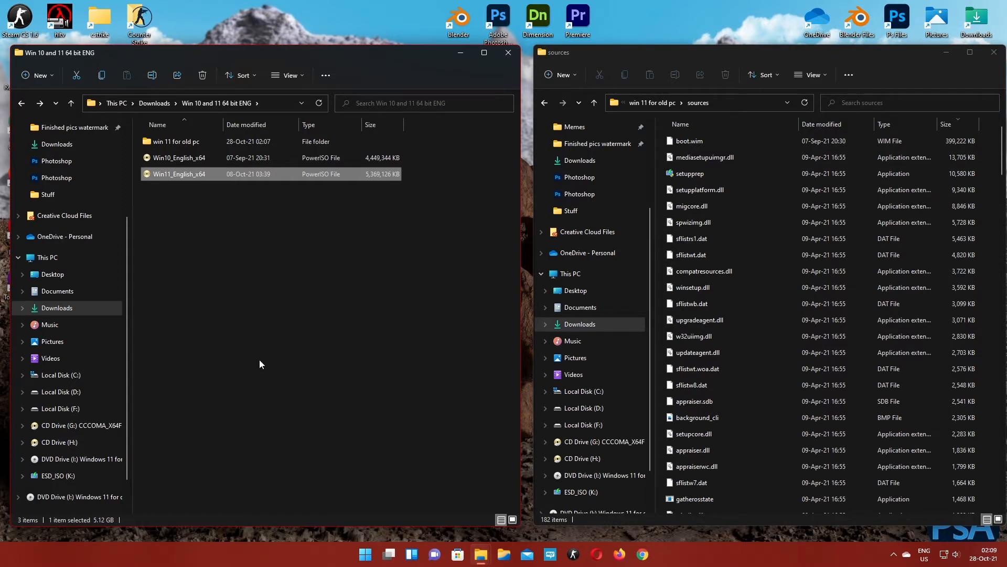
Step: Copy install.wim from the sources folder of mounted drive G: into the sources folder of "win 11 for old pc"
click(60, 429)
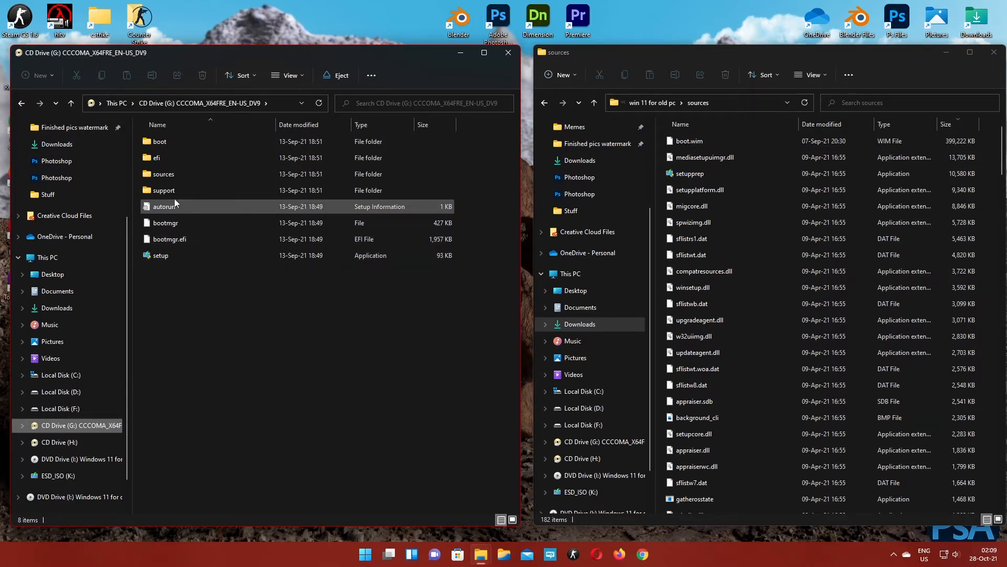
double_click(148, 175)
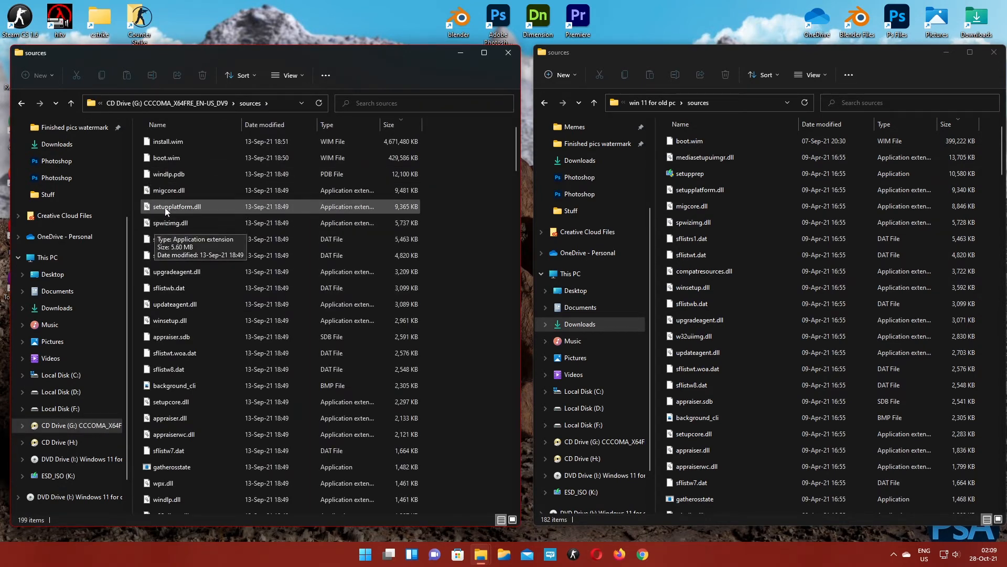
click(148, 145)
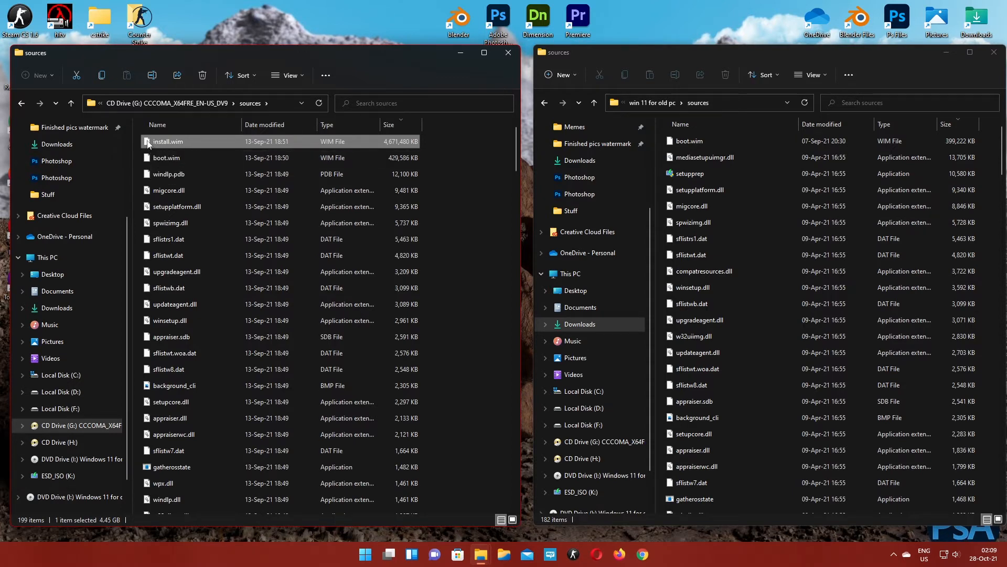
drag(149, 144, 738, 234)
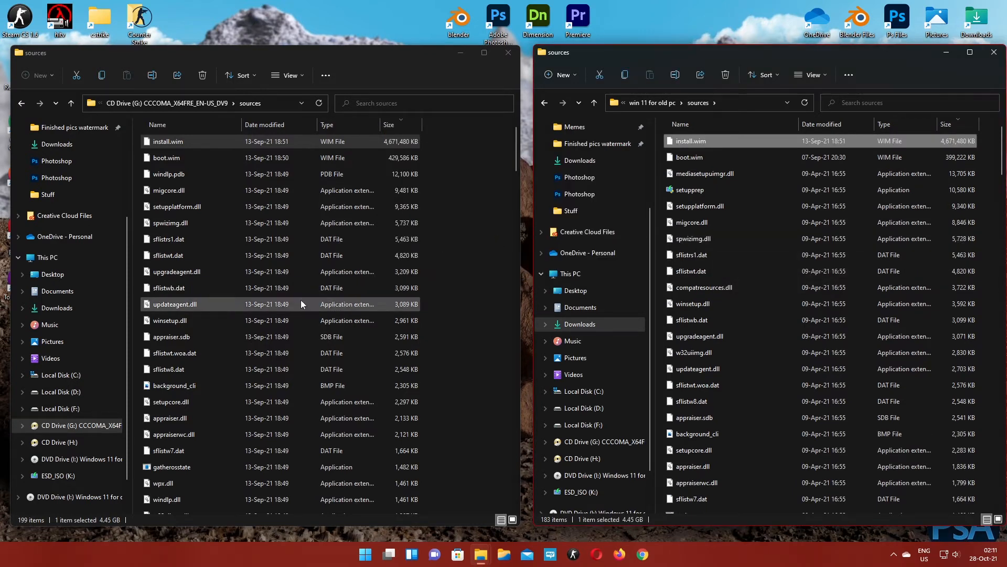
Step: Unmount all virtual drives with PowerISO and close the File Explorer window showing the sources folder of drive G:
right_click(67, 430)
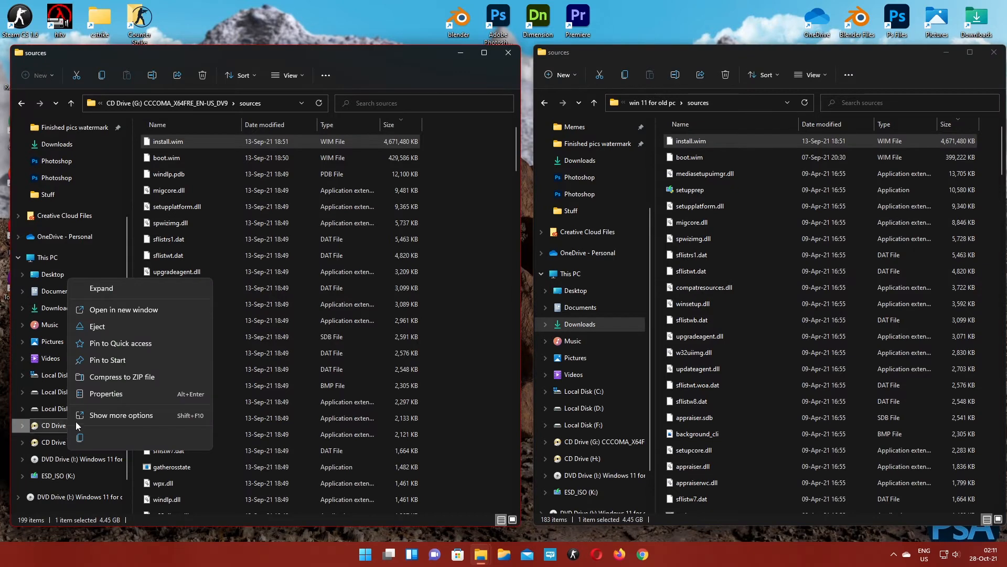
click(118, 417)
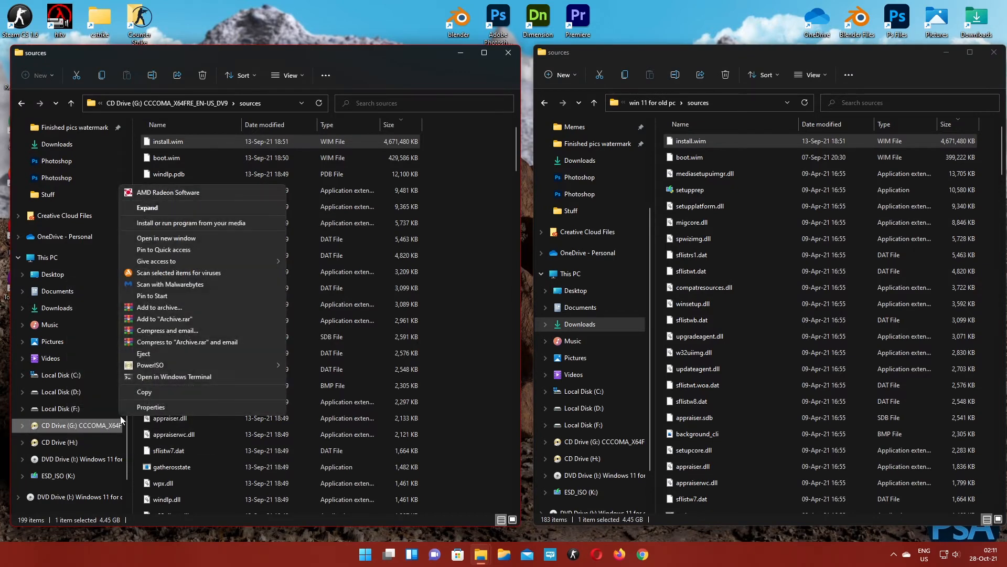
mouse_move(257, 366)
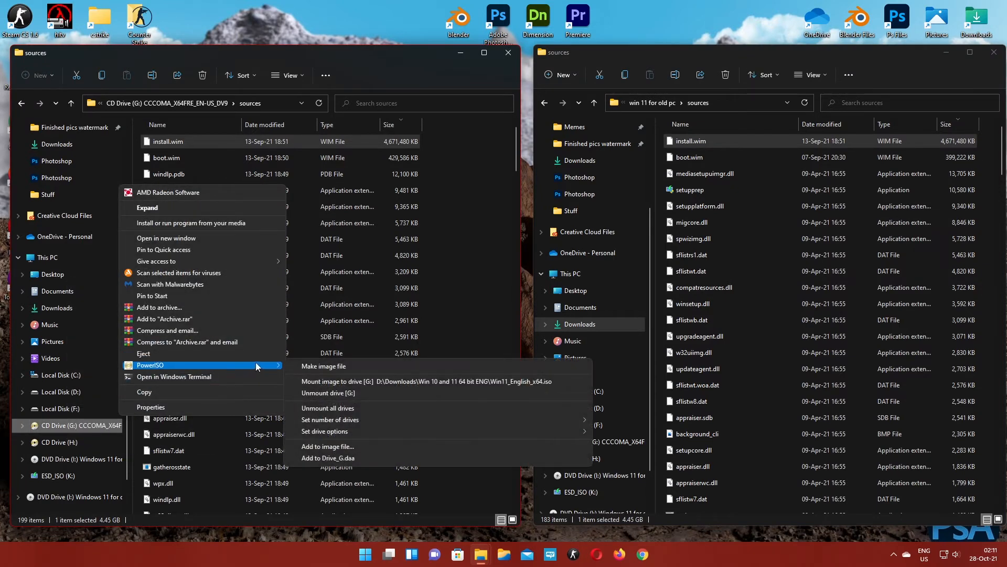
click(324, 408)
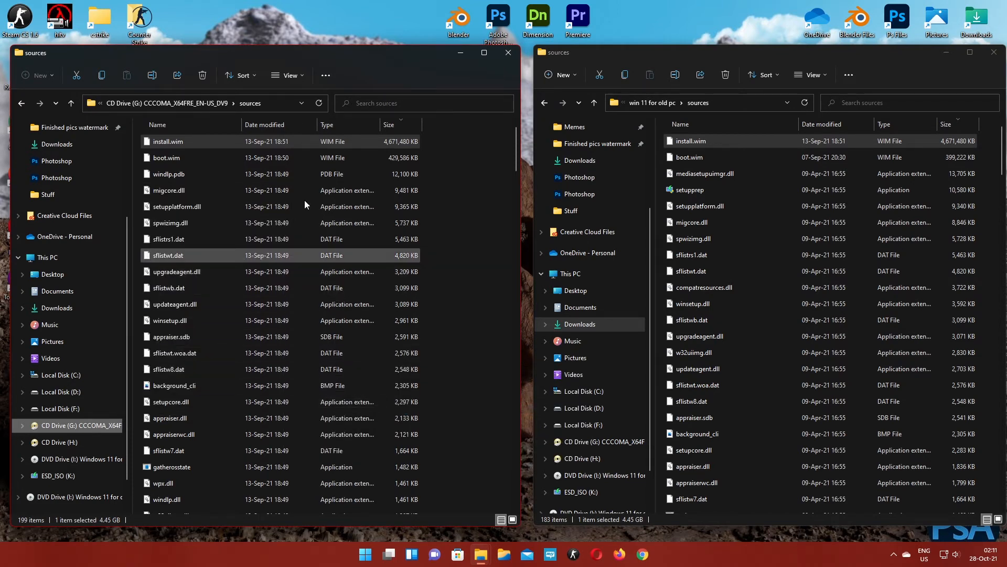
click(508, 55)
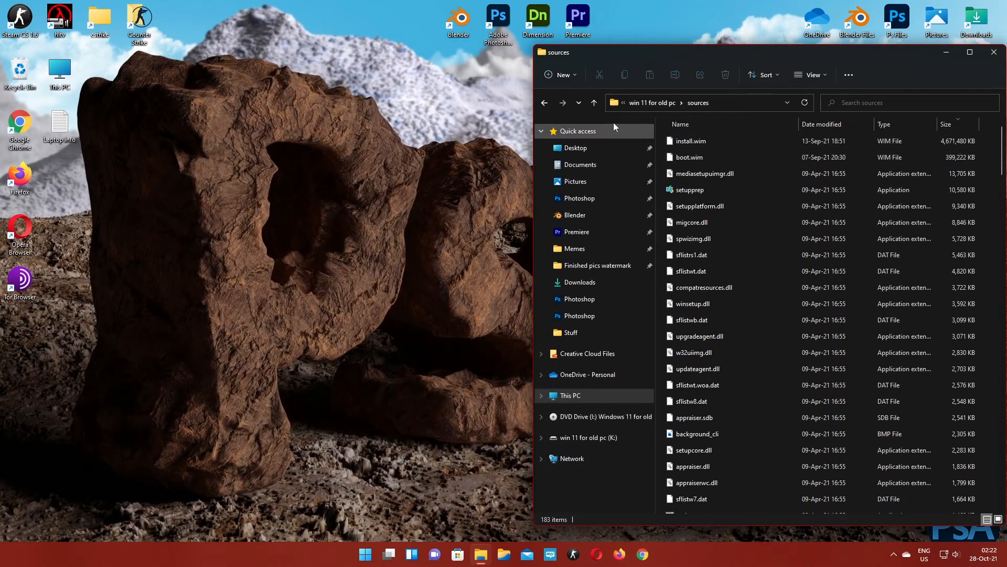
Step: Go up to the "win 11 for old pc" folder and add all its folders and files to a new PowerISO image file
click(594, 103)
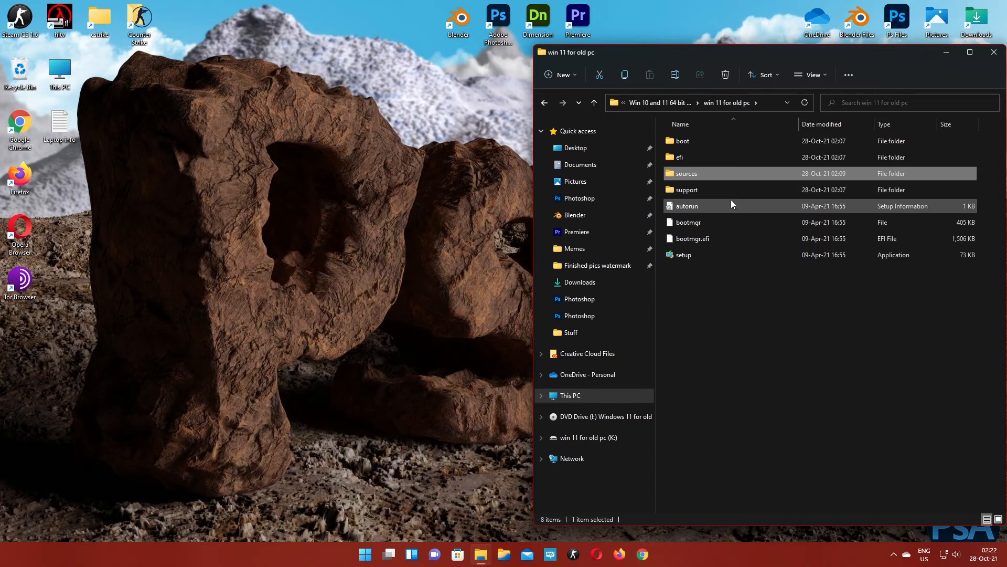
click(718, 291)
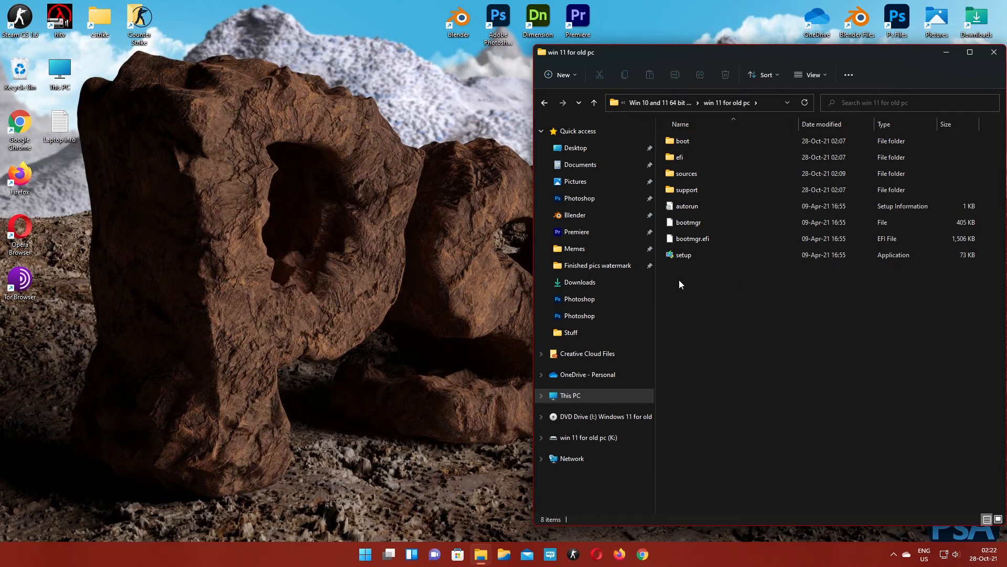
drag(678, 272, 688, 137)
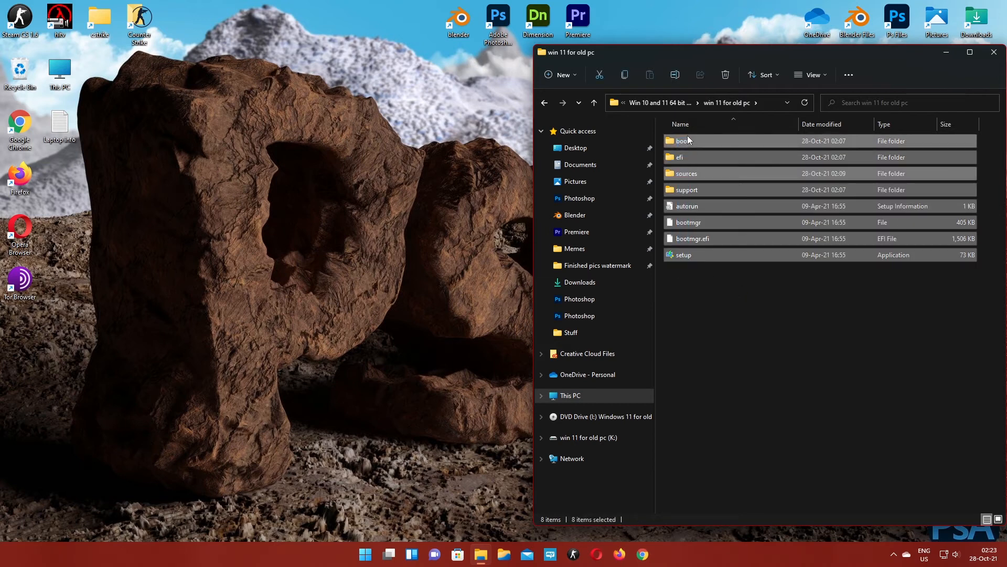
right_click(720, 175)
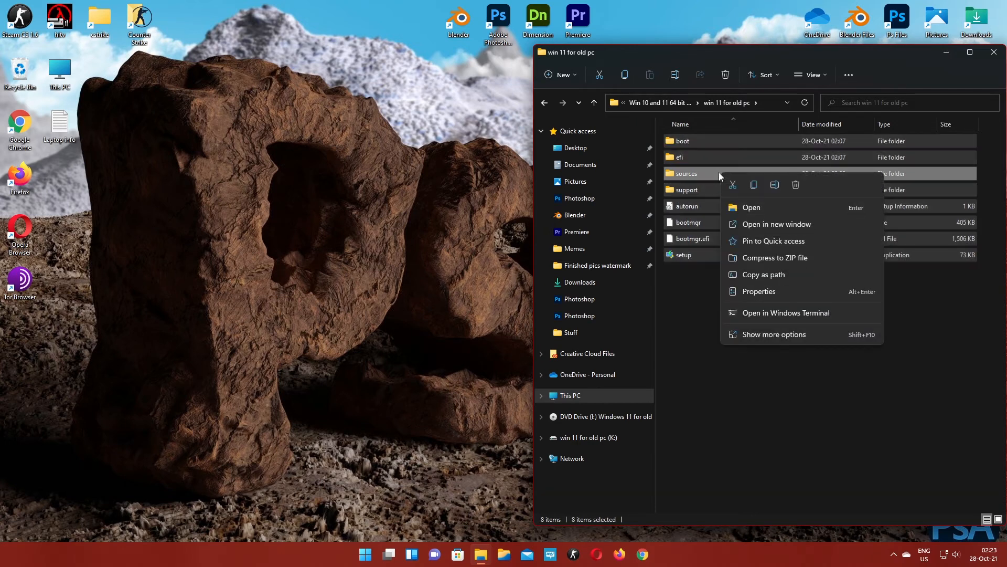
click(789, 333)
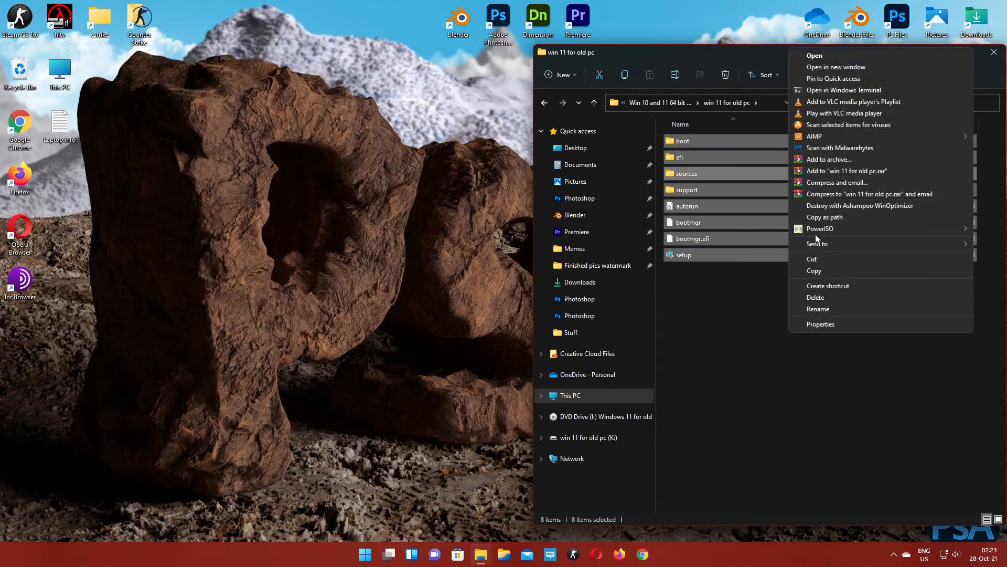
mouse_move(817, 230)
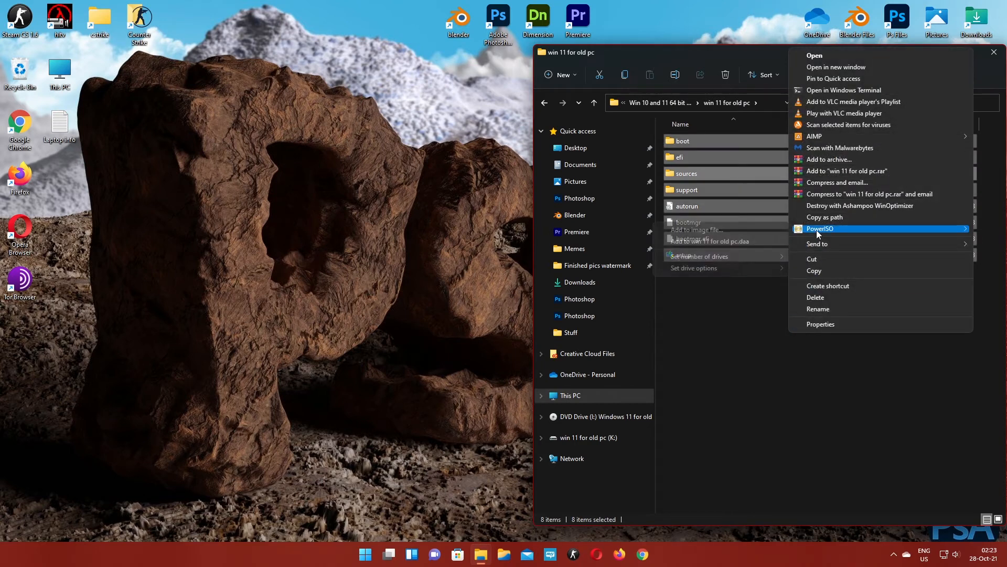
click(700, 230)
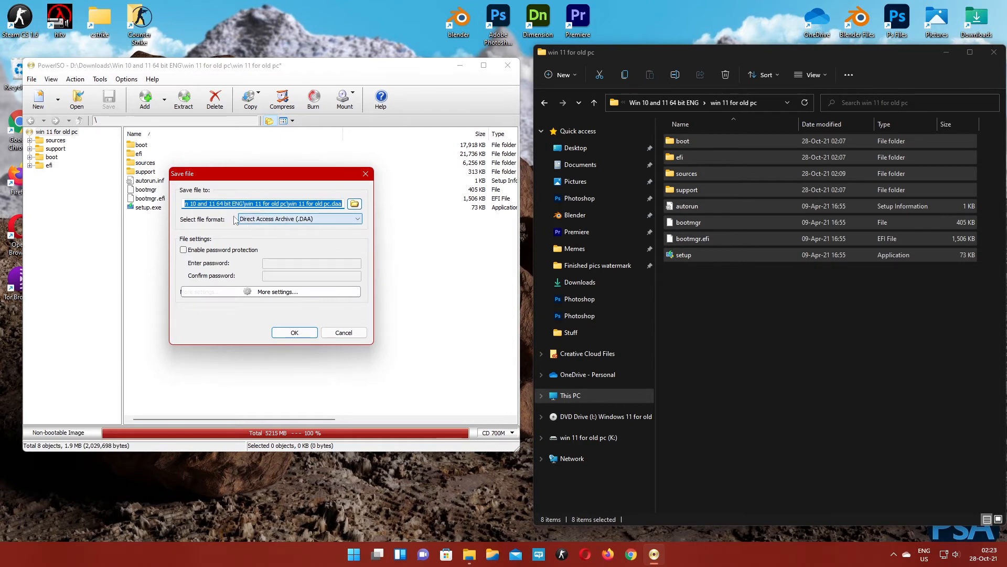
Step: Save the image as "win 11 for old pc" in the Downloads folder, using the Standard ISO Images (.ISO) format
click(355, 205)
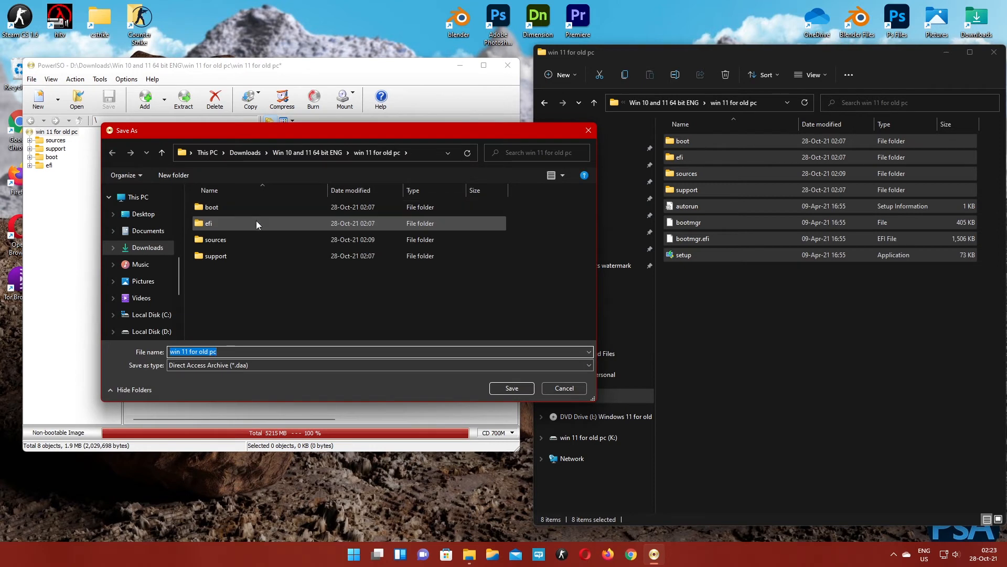
click(285, 152)
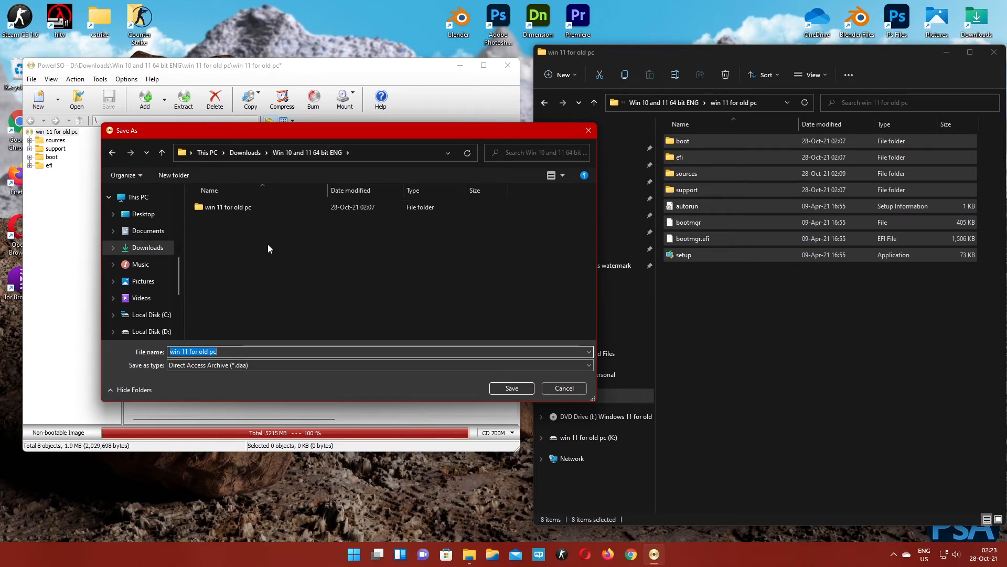
click(244, 152)
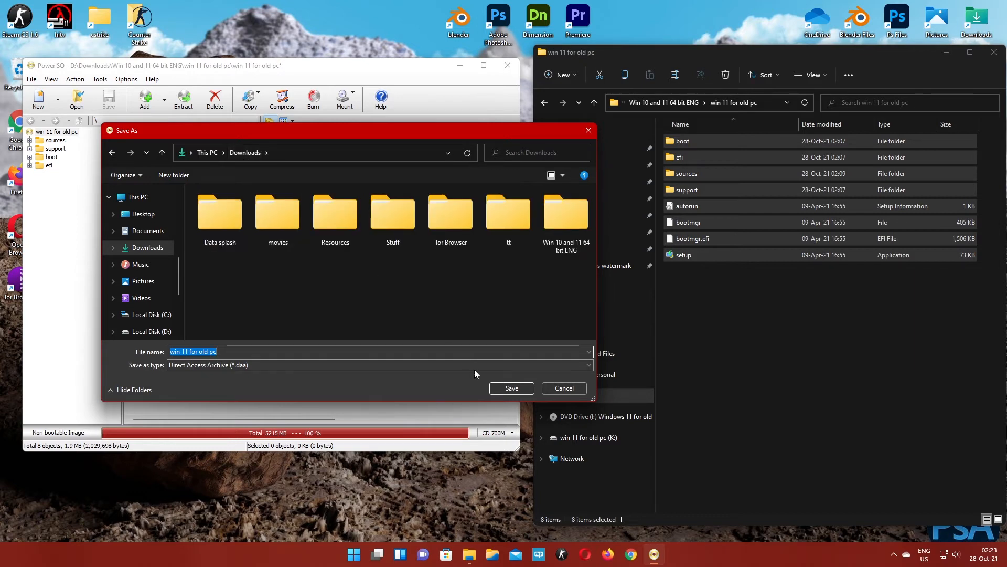
click(506, 388)
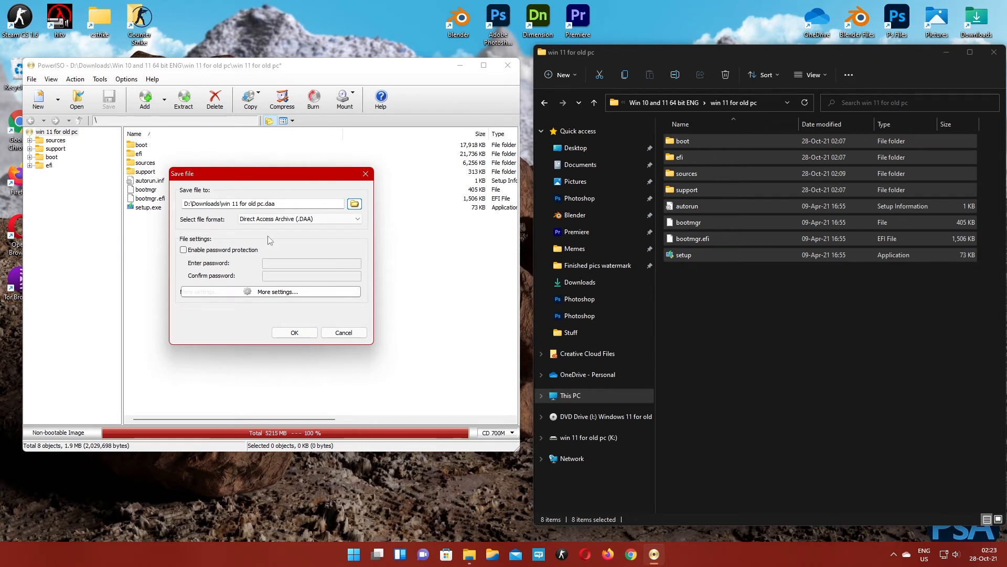
click(301, 220)
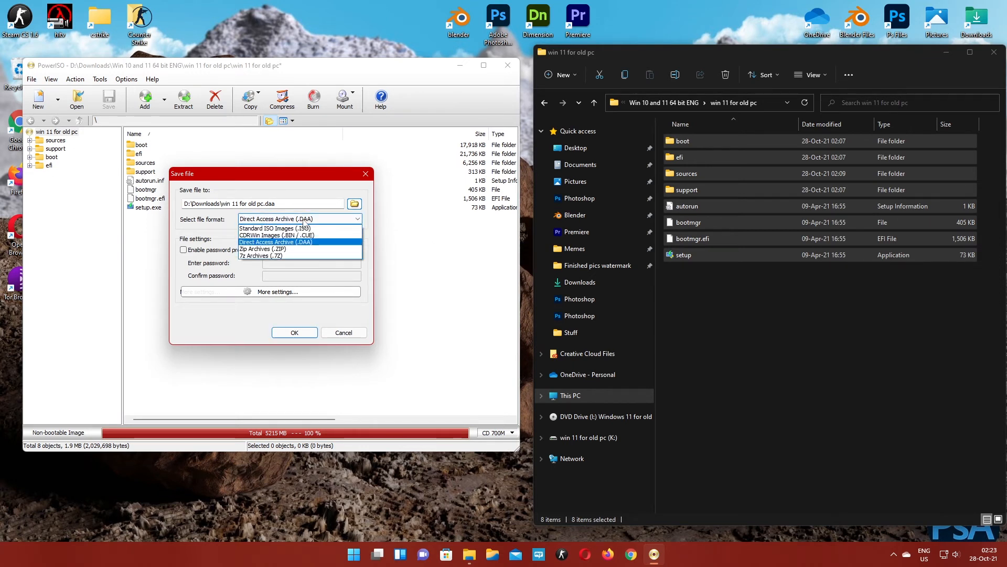
click(268, 229)
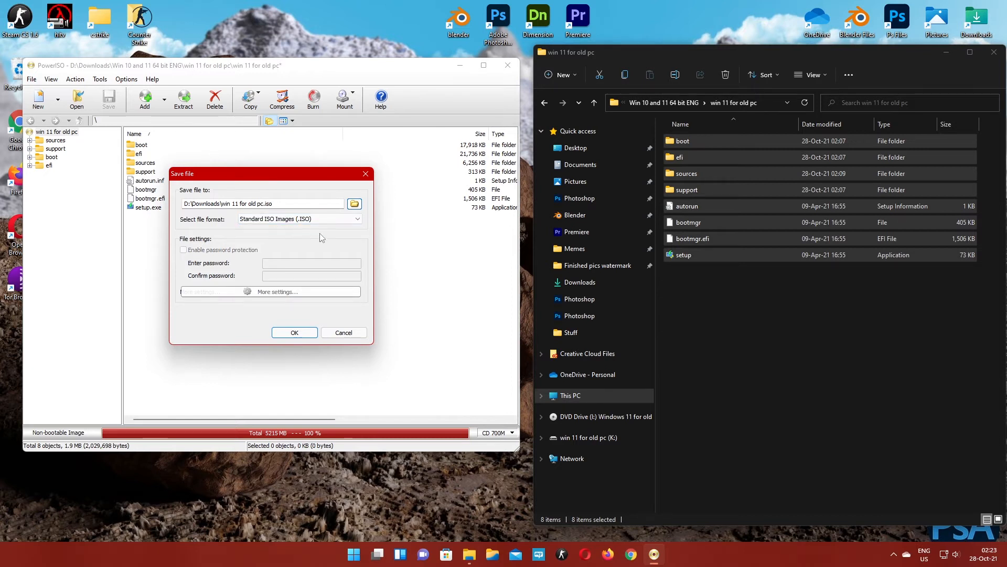
click(298, 332)
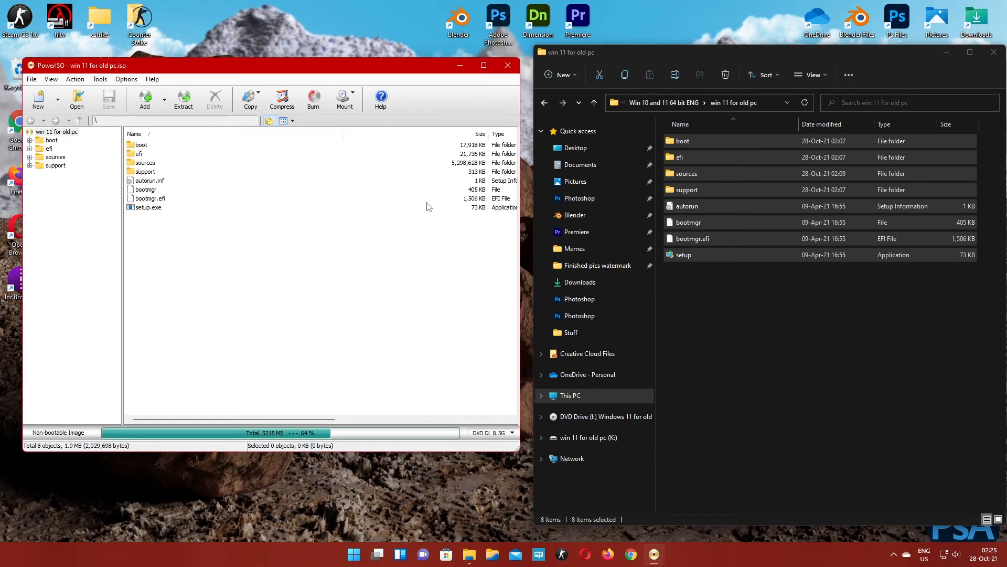
Step: Close PowerISO and select the "win 11 for old pc" image in the Downloads folder
click(507, 67)
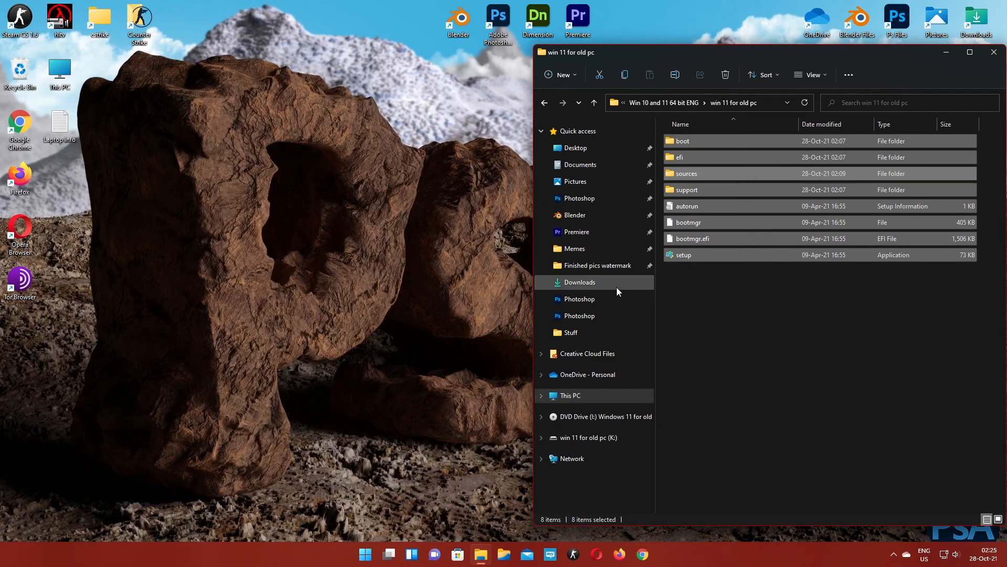
click(578, 285)
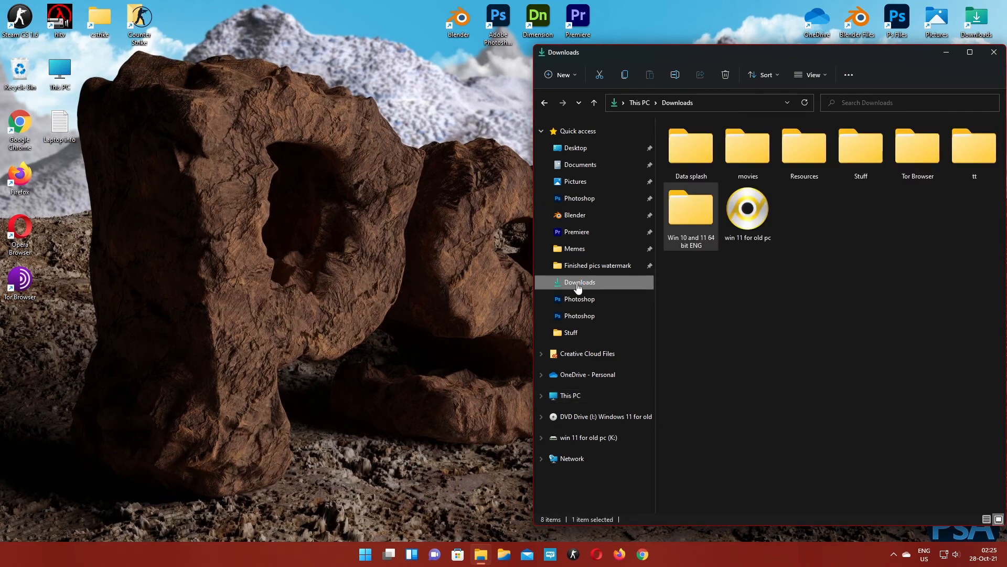
click(754, 207)
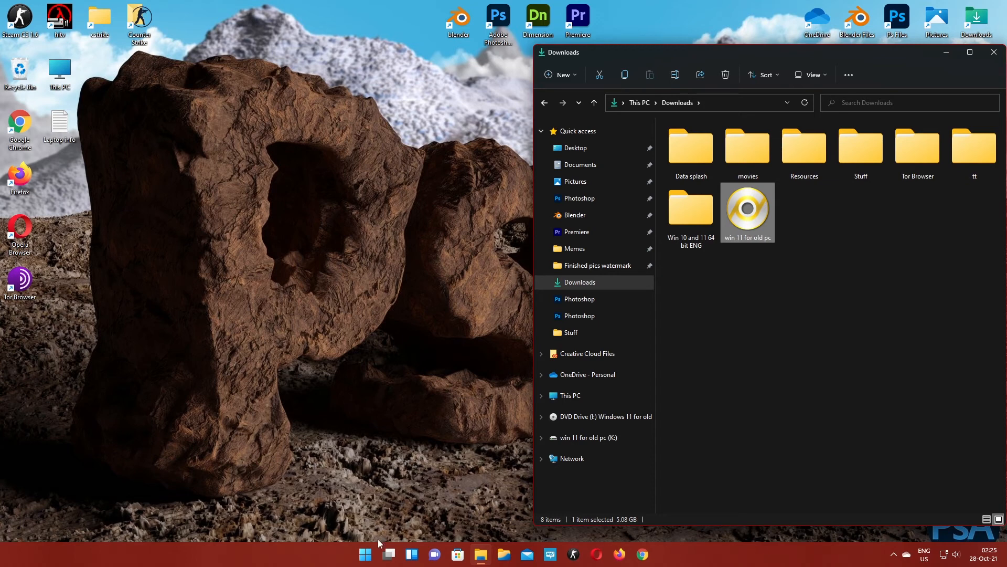
Step: Search for PowerISO in Windows and run it as administrator
click(366, 554)
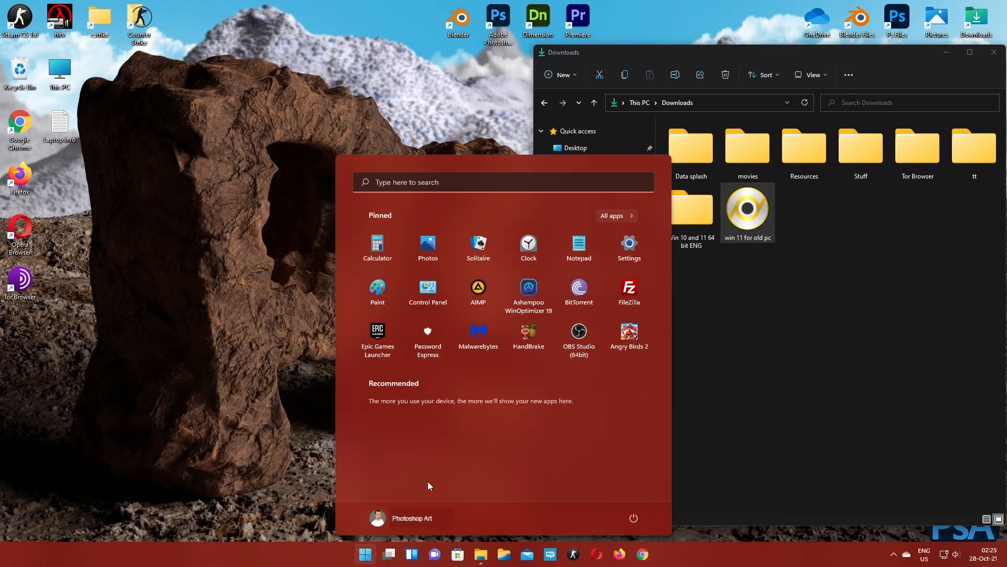
text(power)
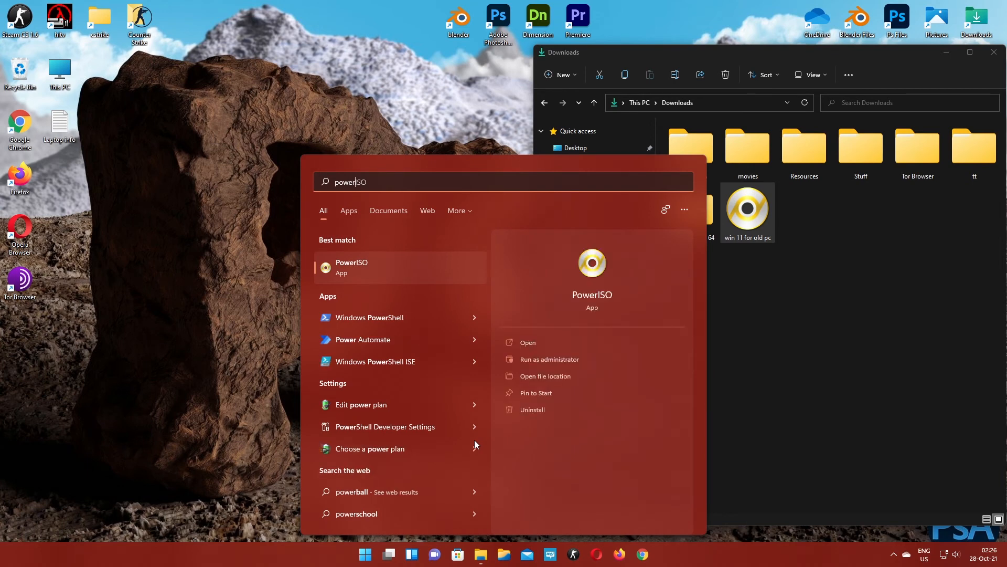
right_click(398, 267)
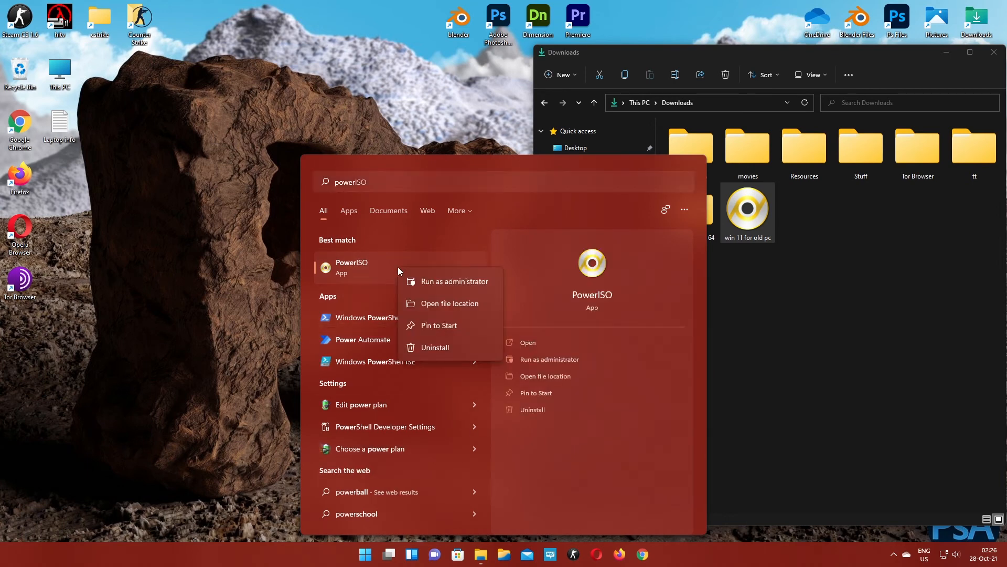
click(455, 279)
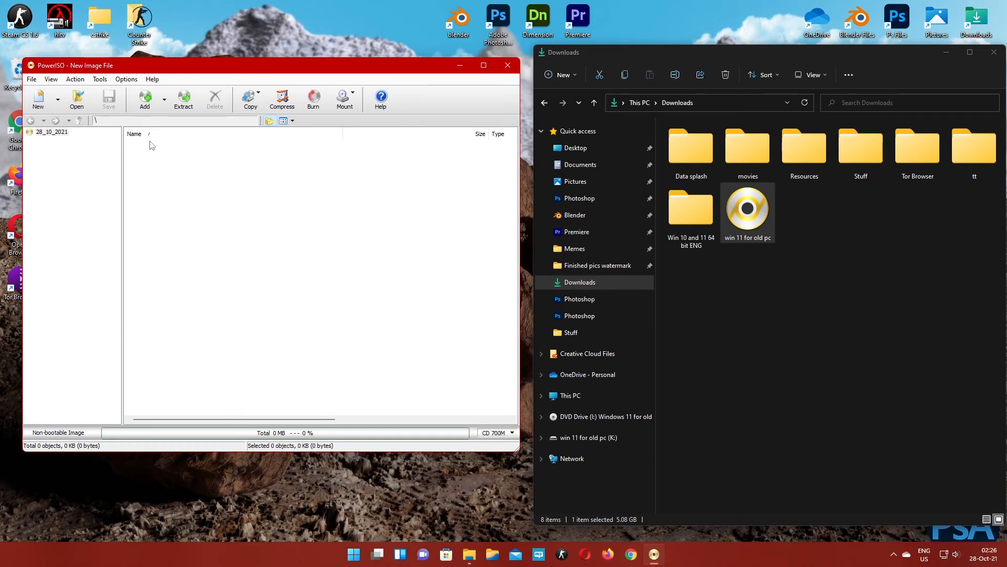
Step: Start creating a bootable USB drive in PowerISO, with "win 11 for old pc" from Downloads as the source image
click(100, 80)
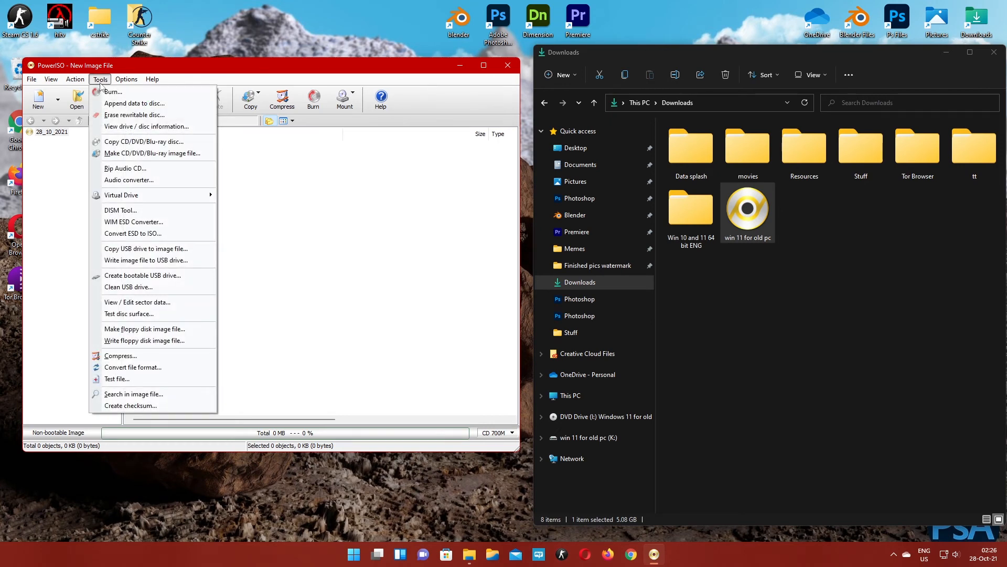
click(142, 275)
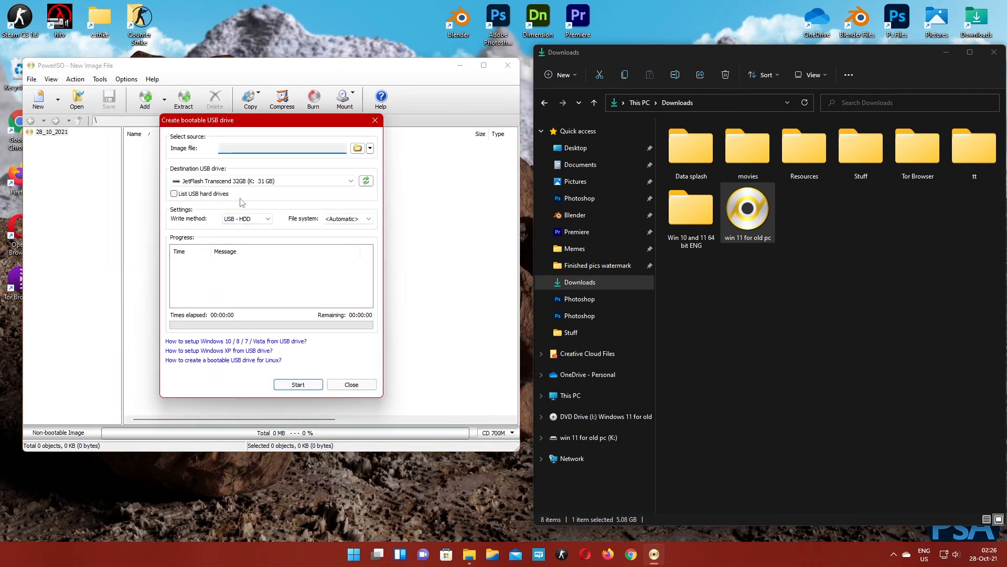
click(358, 149)
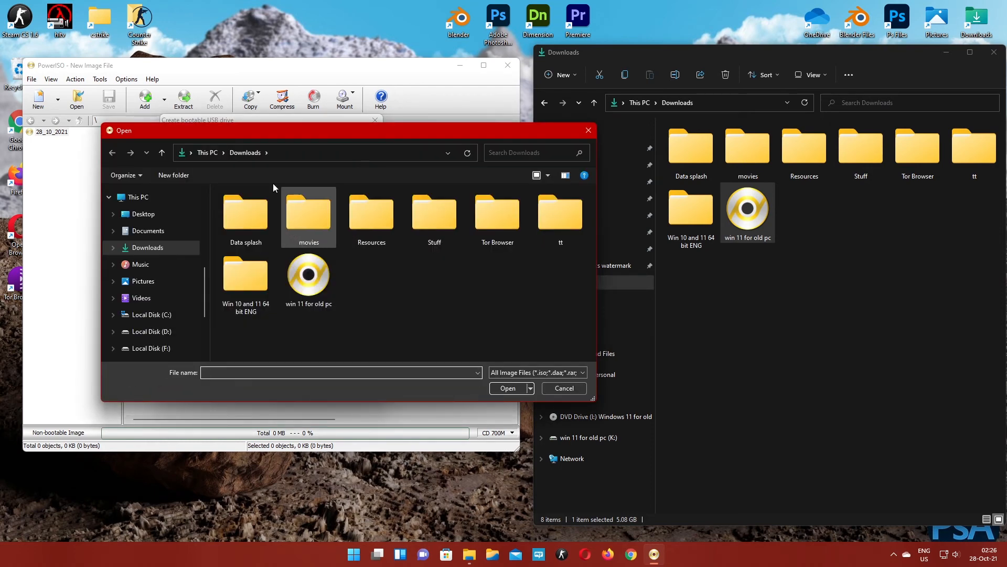
click(310, 285)
click(498, 388)
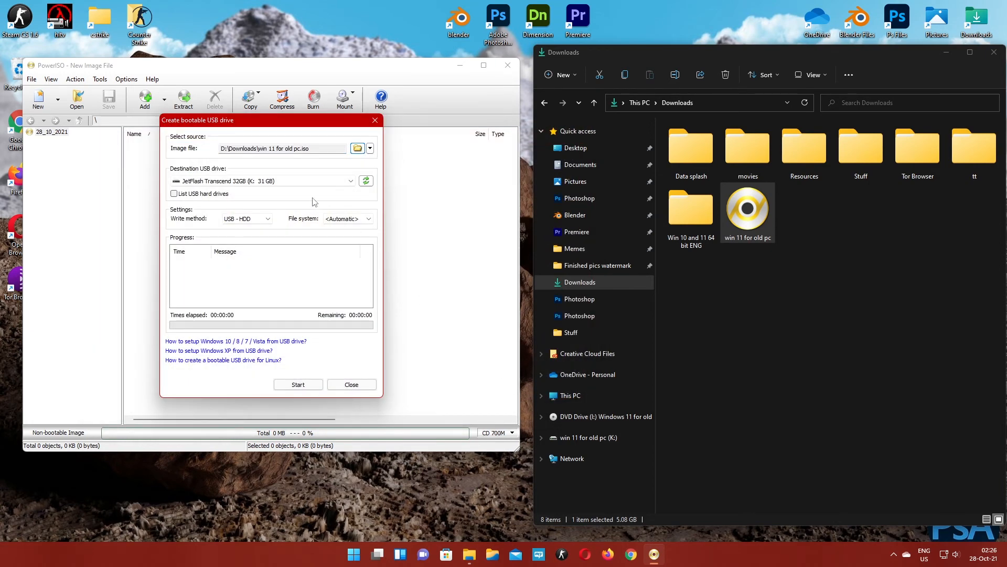
Step: Write the image to the JetFlash Transcend 32GB (K:) USB drive, accept overwriting its data, and close PowerISO when writing is complete
click(317, 184)
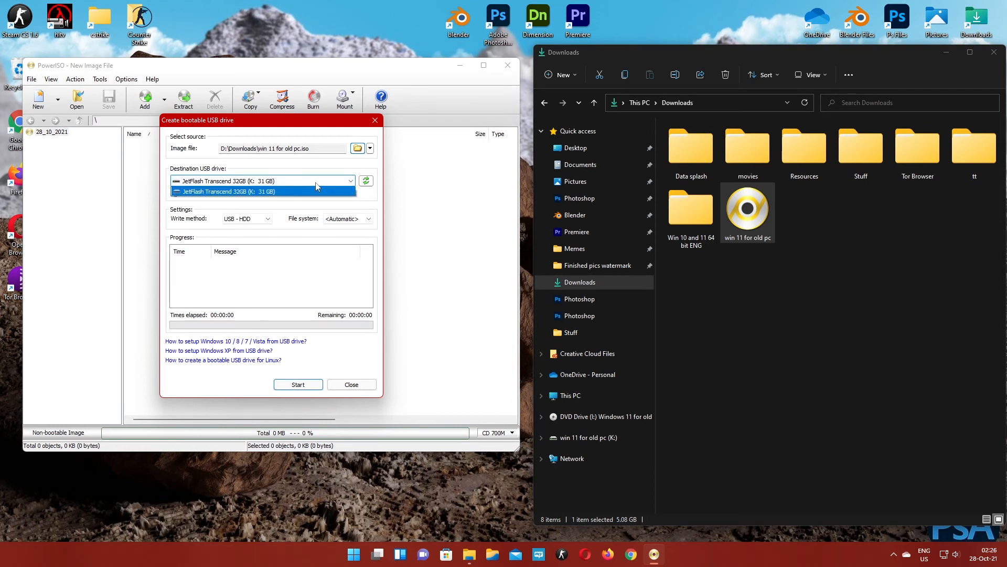
click(284, 192)
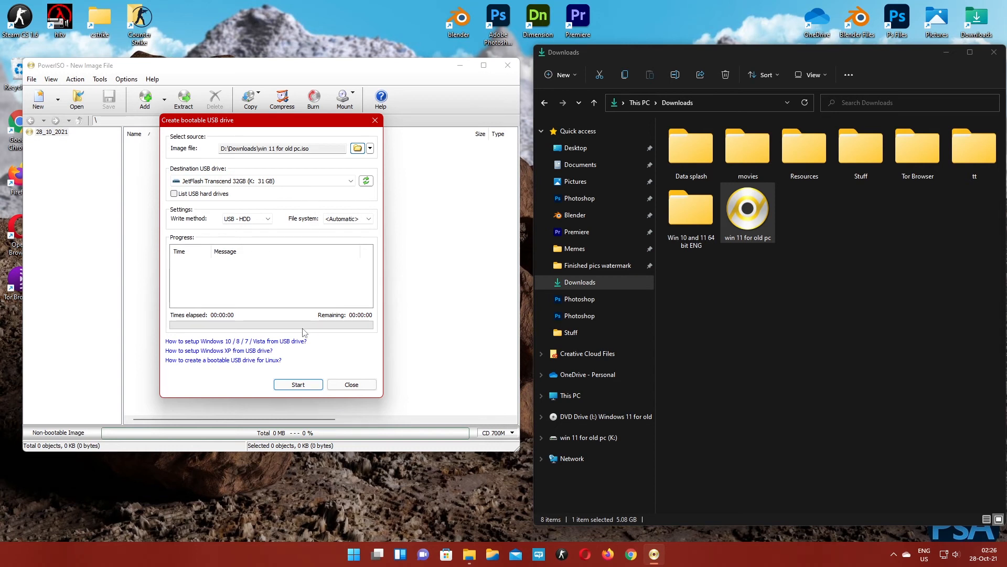
click(300, 387)
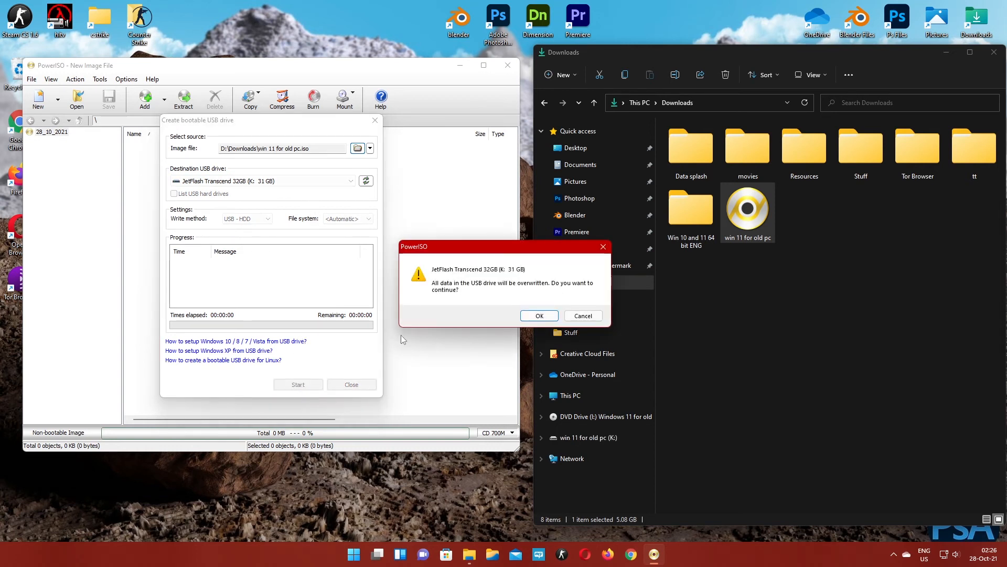
click(530, 317)
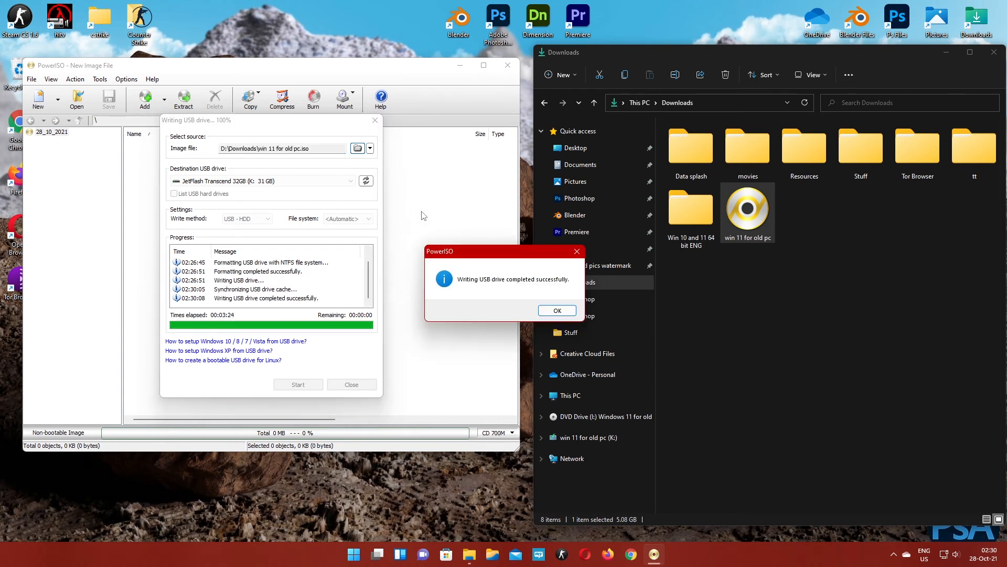
click(557, 315)
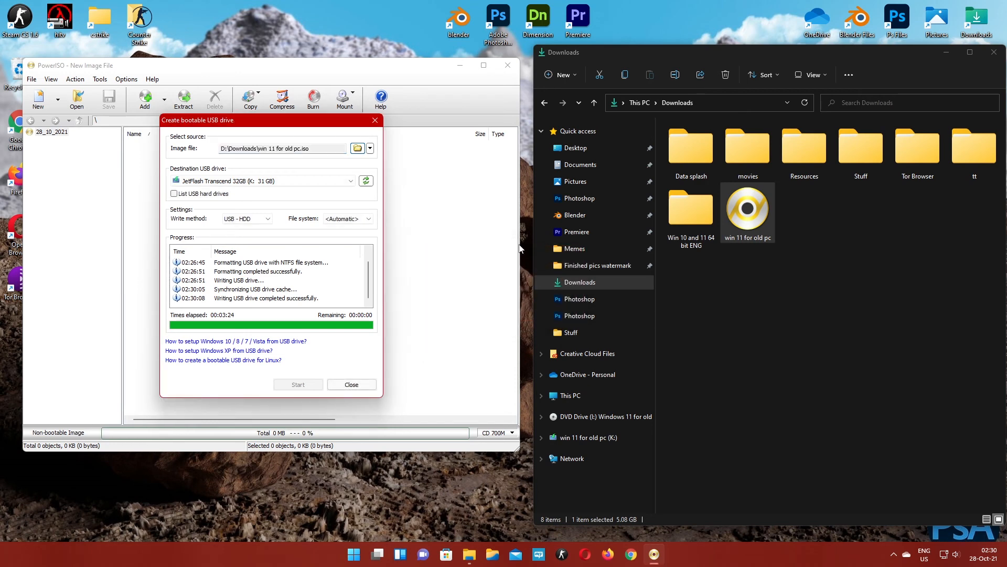
click(351, 385)
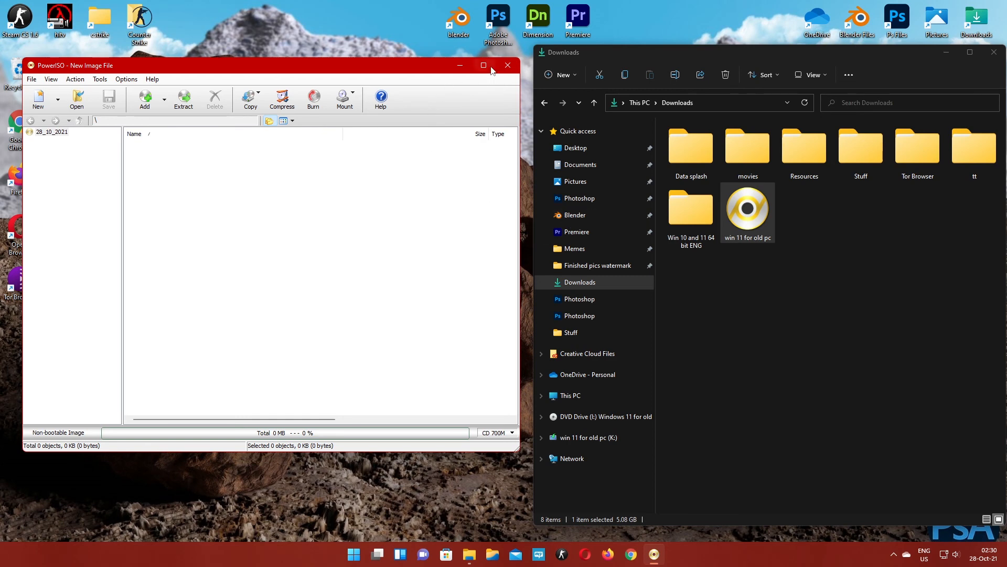
click(506, 65)
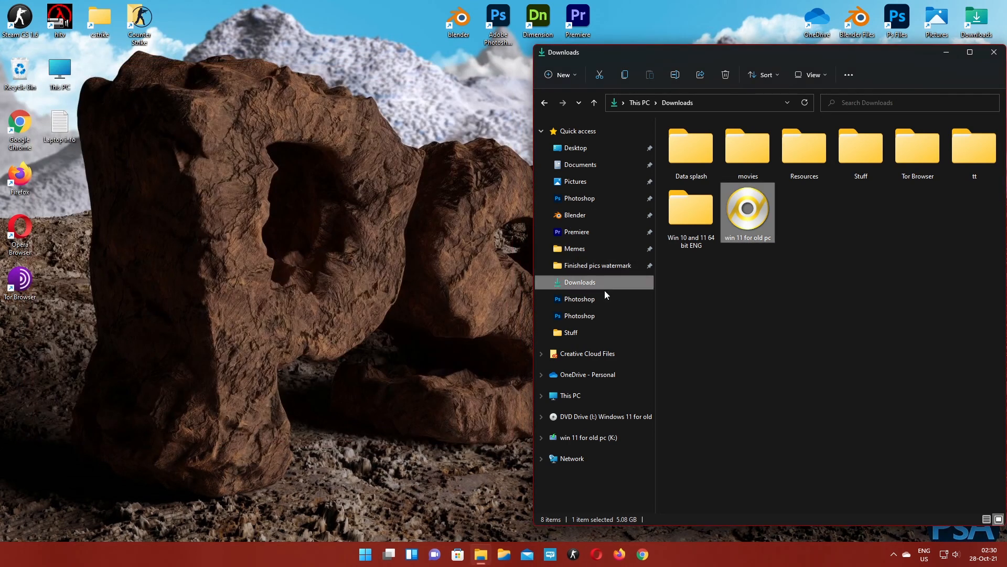
Step: Open This PC in File Explorer
click(572, 396)
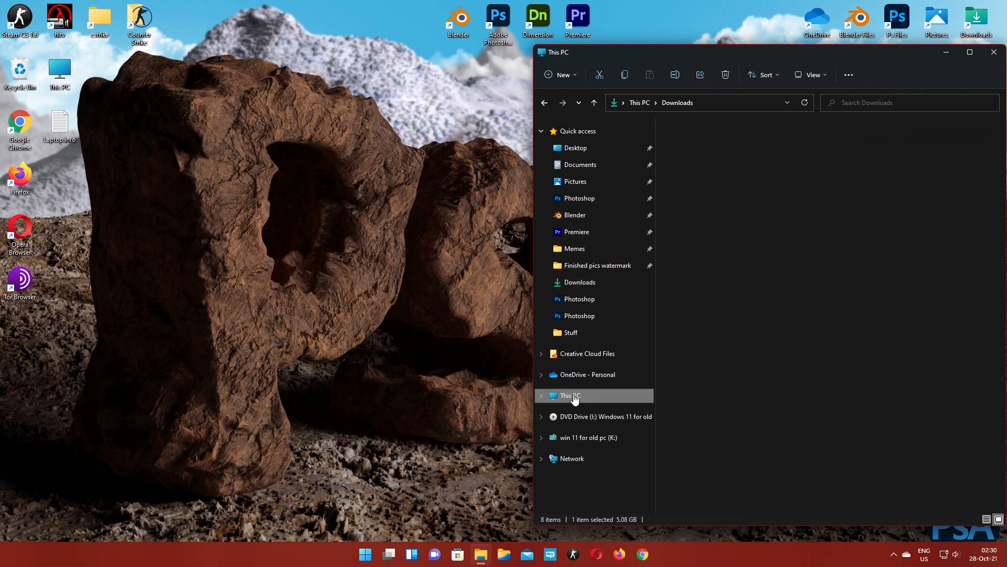